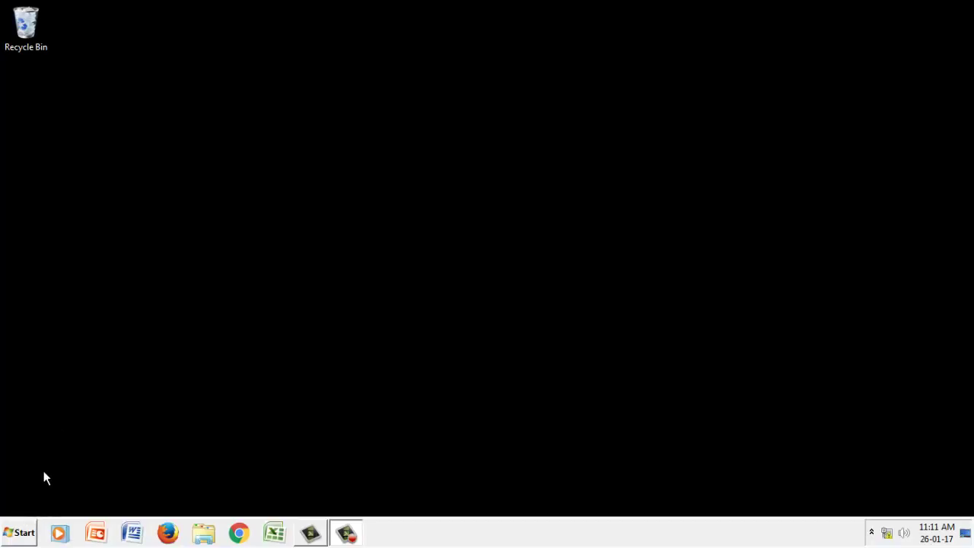
Step: Search the installed programs for pbrush and launch Paint
click(29, 535)
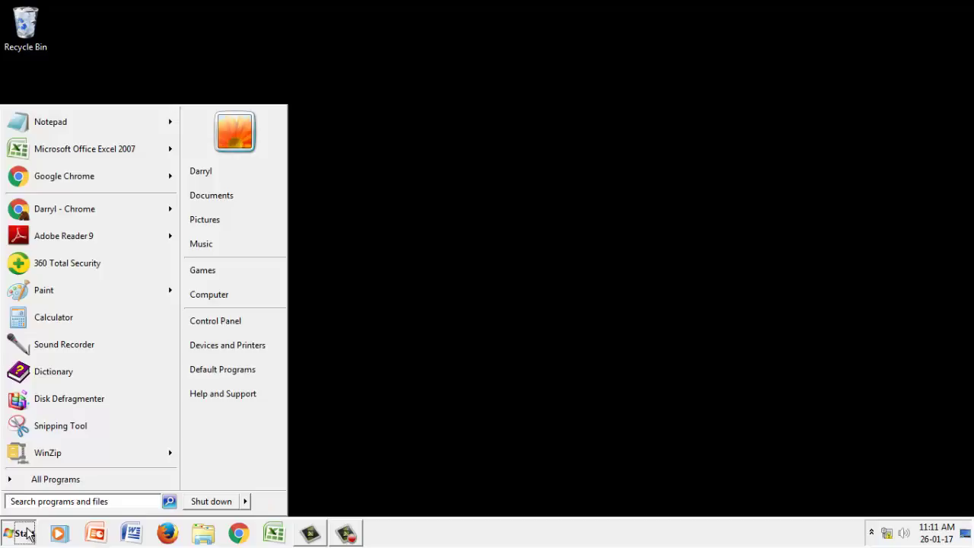
click(25, 502)
text(p)
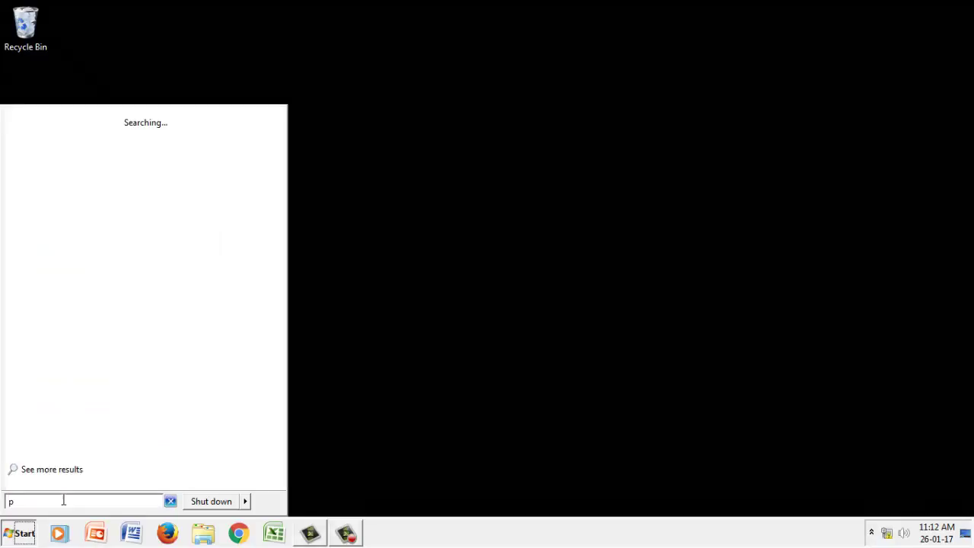
text(bruch)
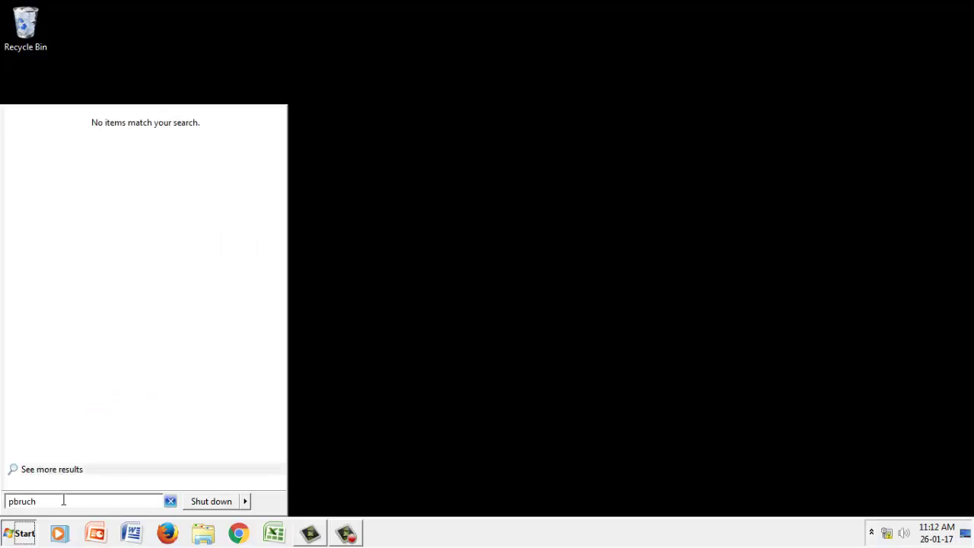
key(BackSpace)
key(BackSpace)
text(sh)
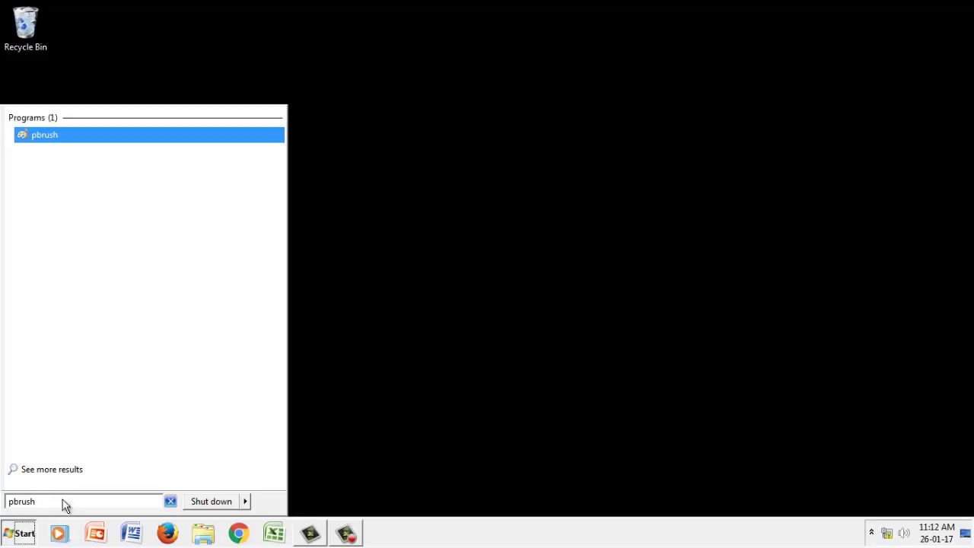
key(Return)
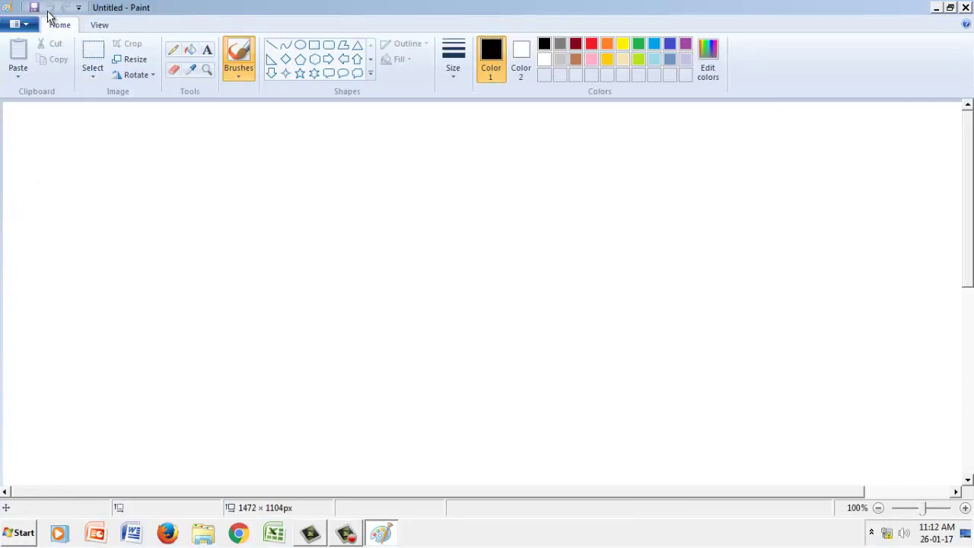
click(78, 9)
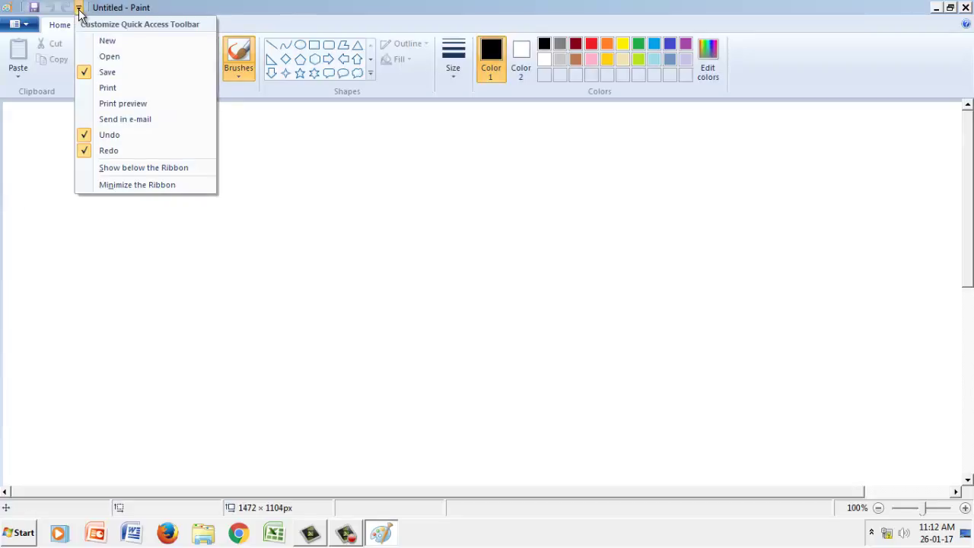
click(102, 14)
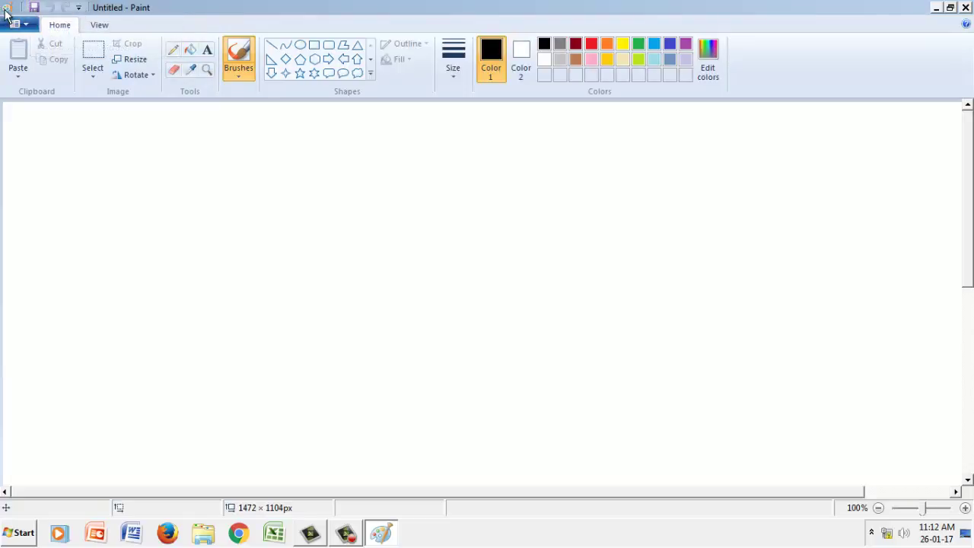
click(6, 10)
click(9, 10)
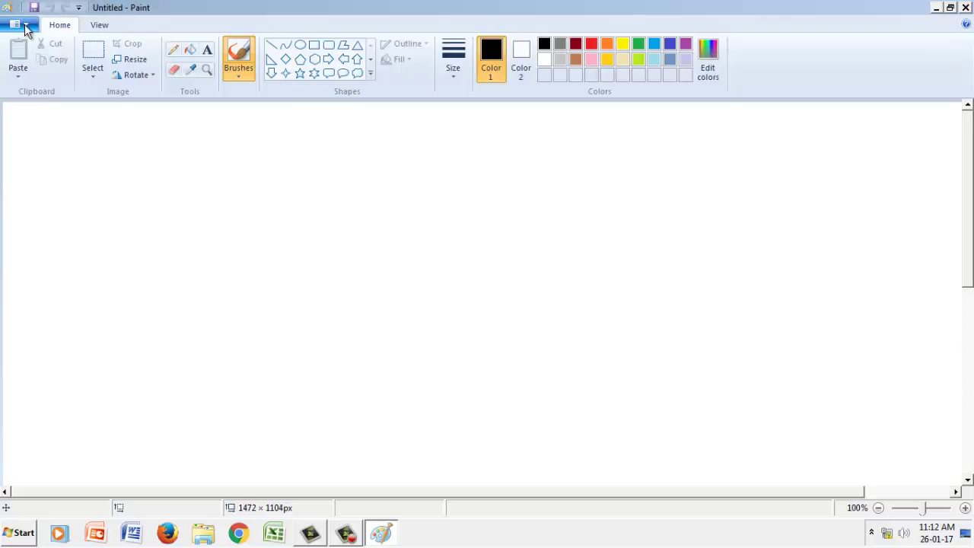
click(25, 23)
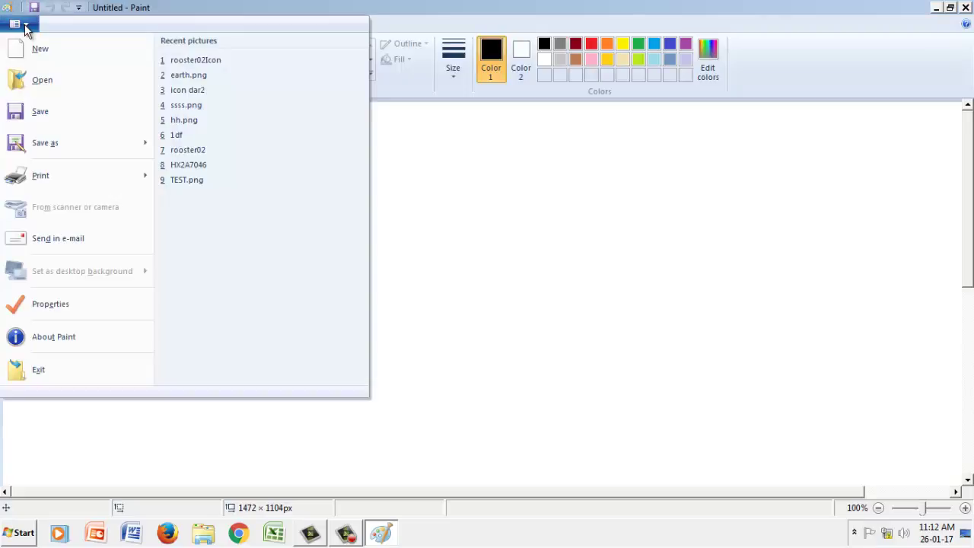
click(24, 23)
click(97, 27)
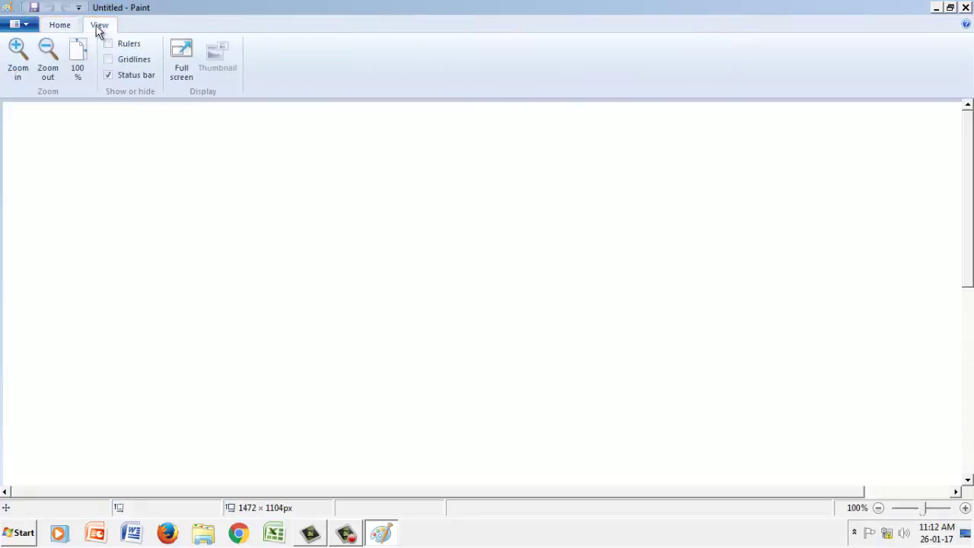
click(59, 27)
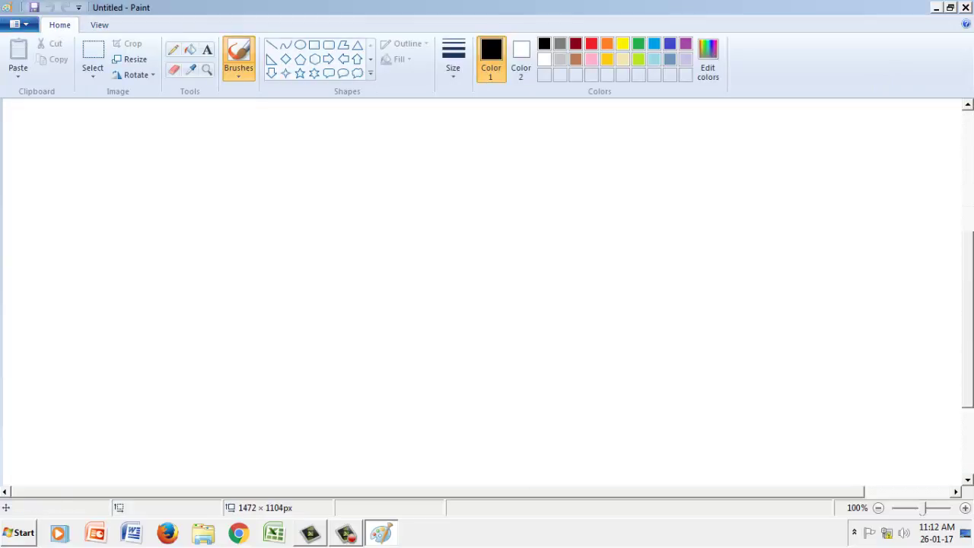
Step: Sketch a thin black mountain outline with the Pencil, extending from one side edge of the canvas to the other
click(880, 508)
click(879, 507)
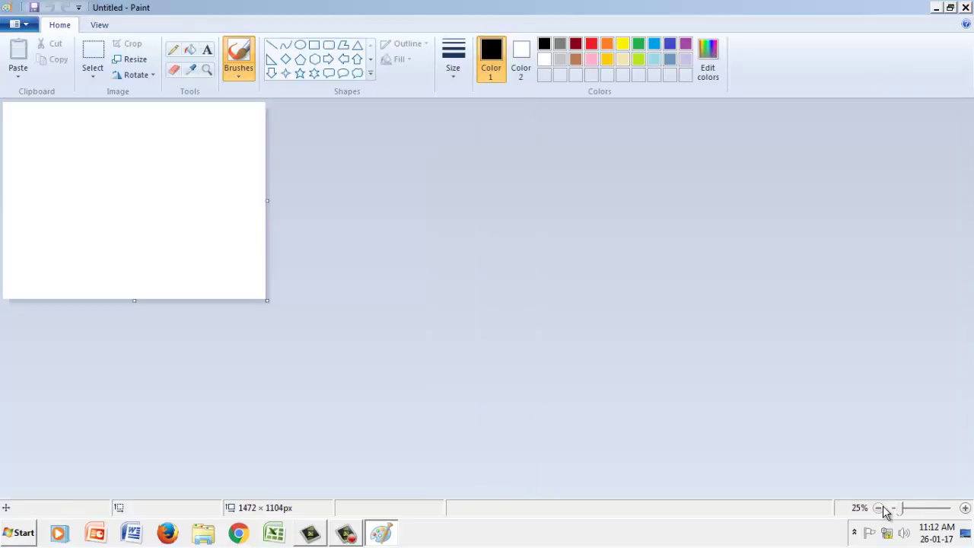
click(966, 508)
click(965, 508)
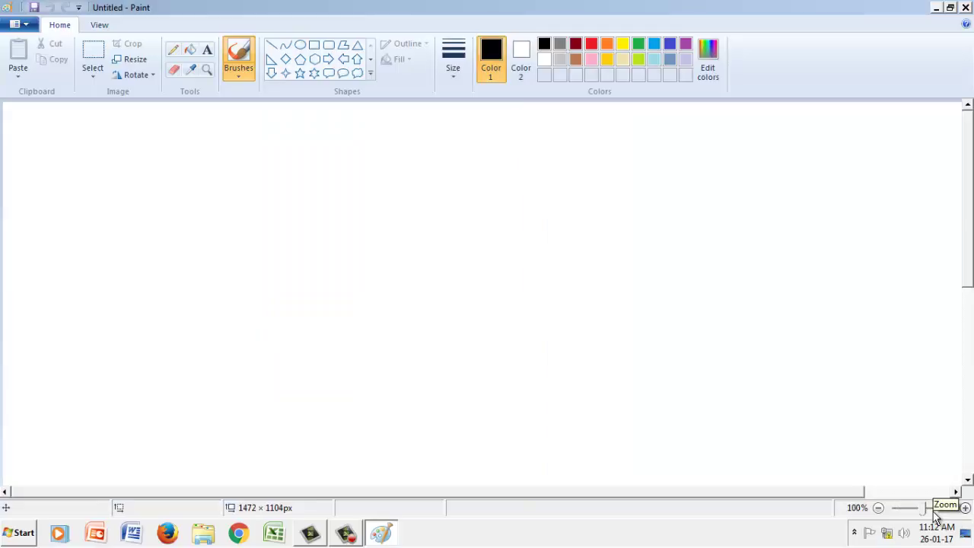
click(879, 508)
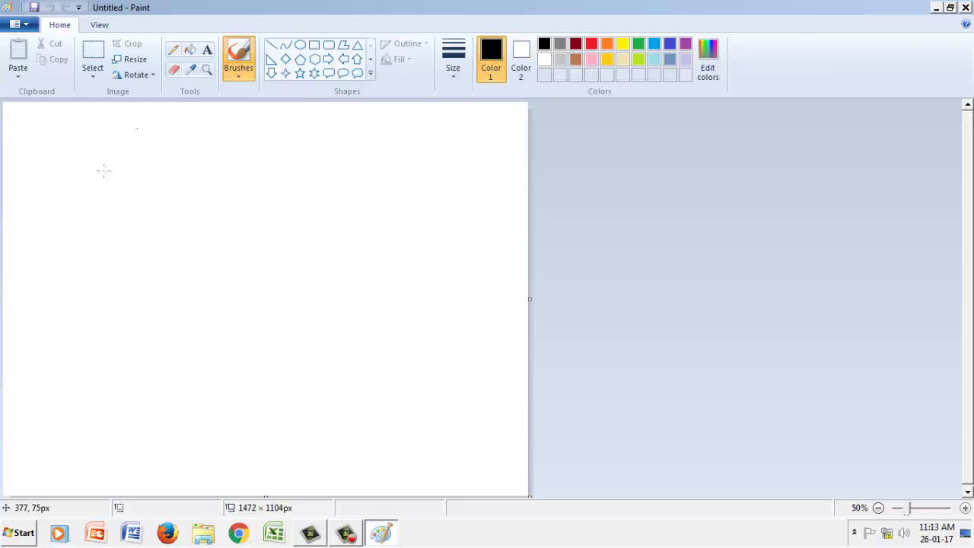
click(175, 52)
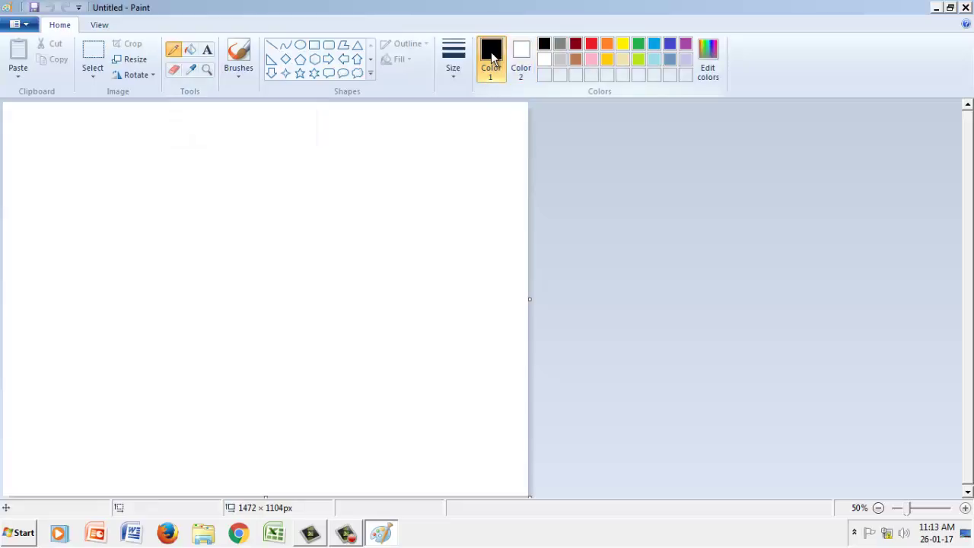
mouse_move(140, 225)
mouse_down()
mouse_move(215, 207)
mouse_move(243, 187)
mouse_move(298, 214)
mouse_move(312, 203)
mouse_move(343, 223)
mouse_move(381, 228)
mouse_move(424, 264)
mouse_move(501, 289)
mouse_move(536, 308)
mouse_up()
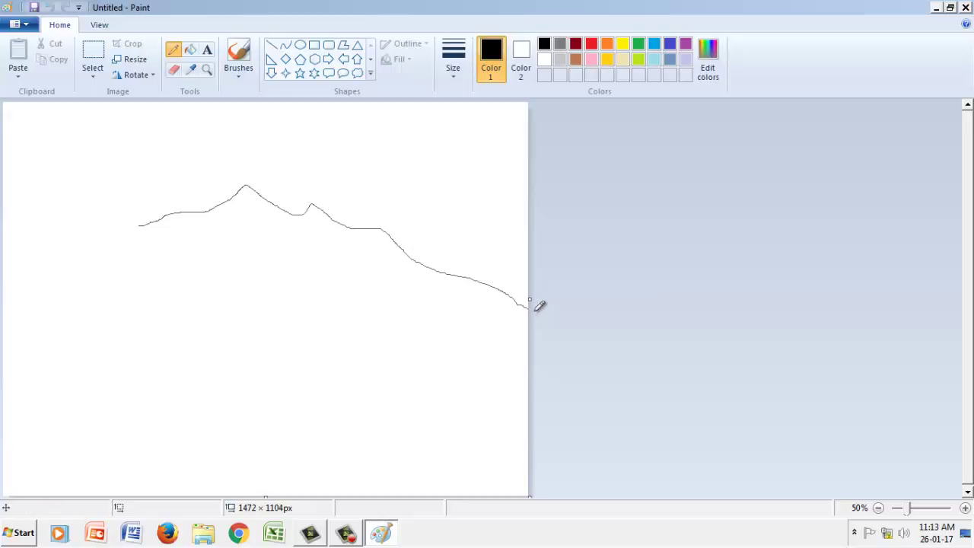
mouse_move(129, 224)
mouse_down()
mouse_move(61, 245)
mouse_move(95, 254)
mouse_move(3, 228)
mouse_up()
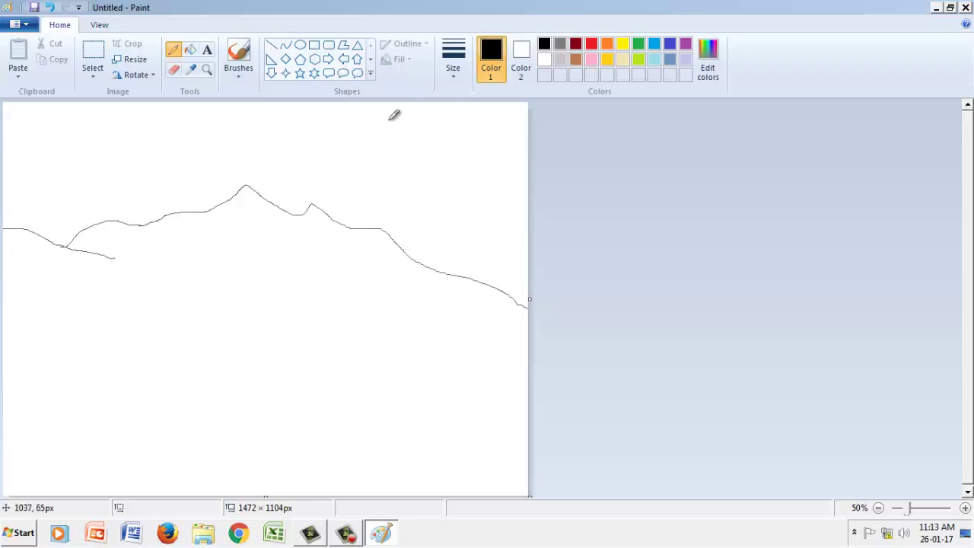
Step: Retrace the small hill at the canvas's left edge with the Pencil, using the third and then the thickest line size
click(450, 76)
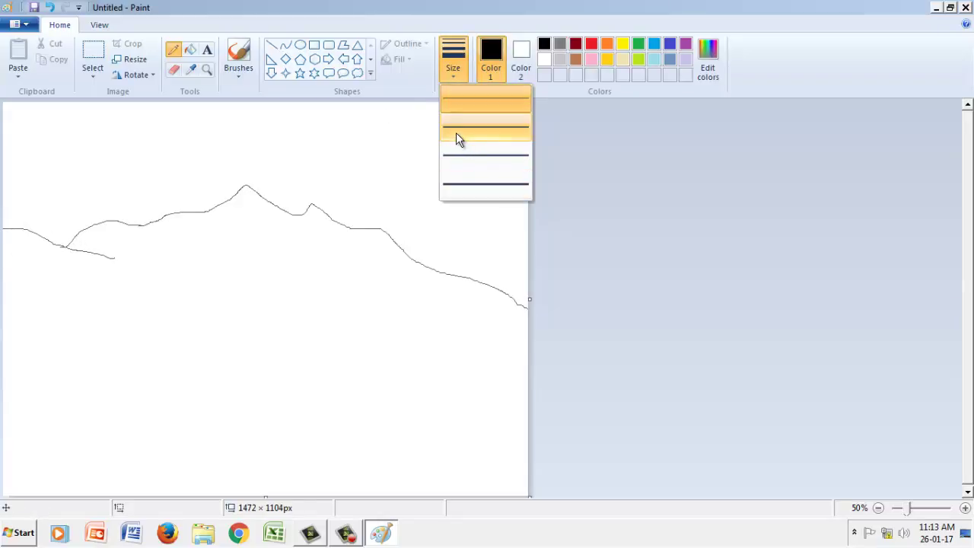
click(465, 154)
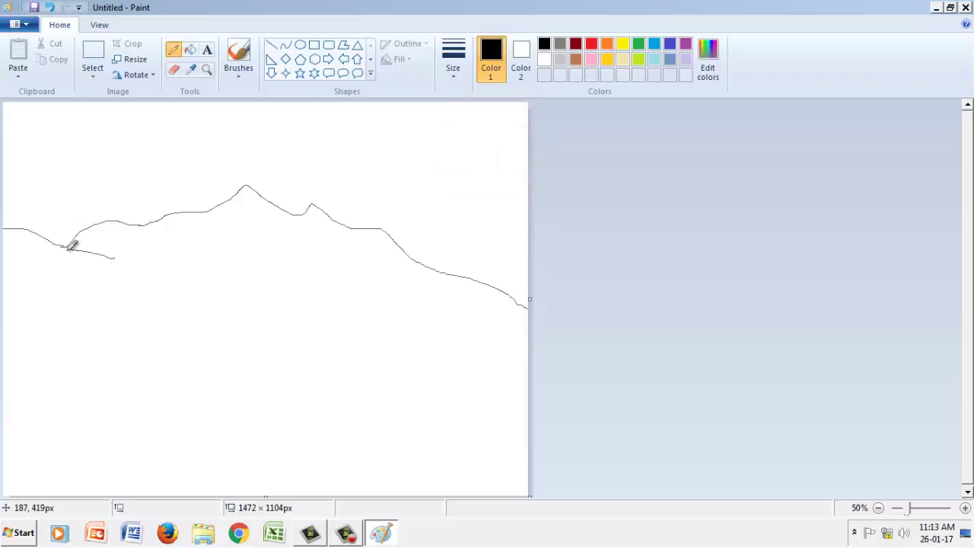
drag(63, 246, 110, 258)
click(462, 71)
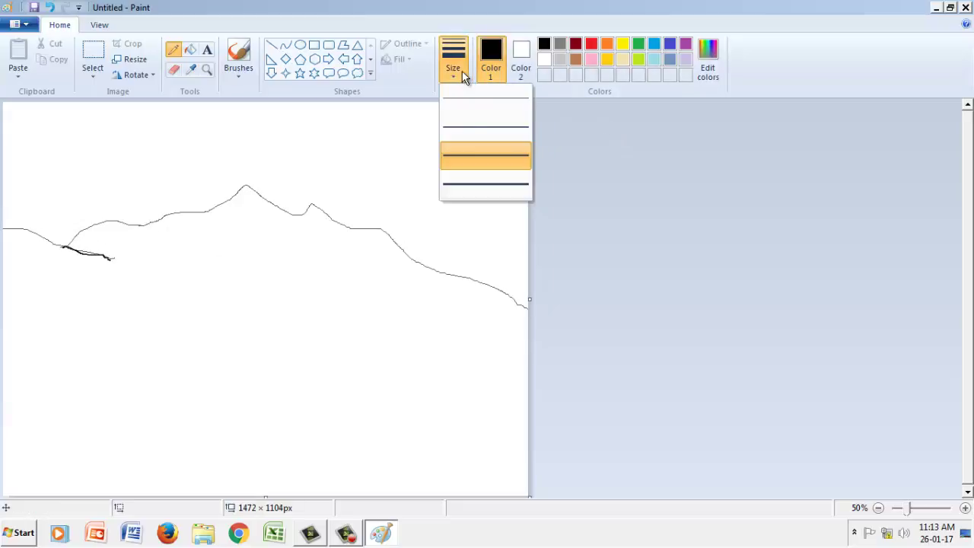
click(477, 186)
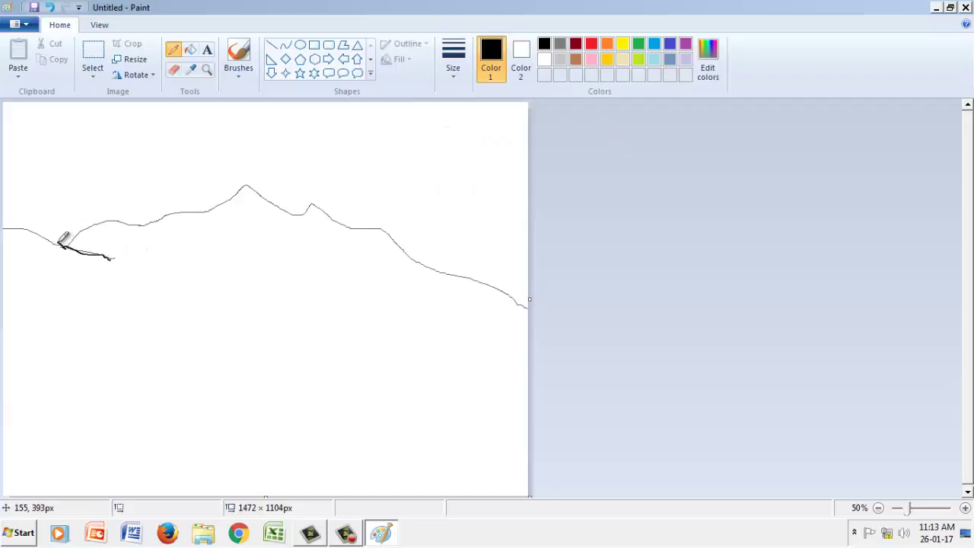
mouse_move(59, 245)
mouse_down()
mouse_move(46, 232)
mouse_move(5, 227)
mouse_up()
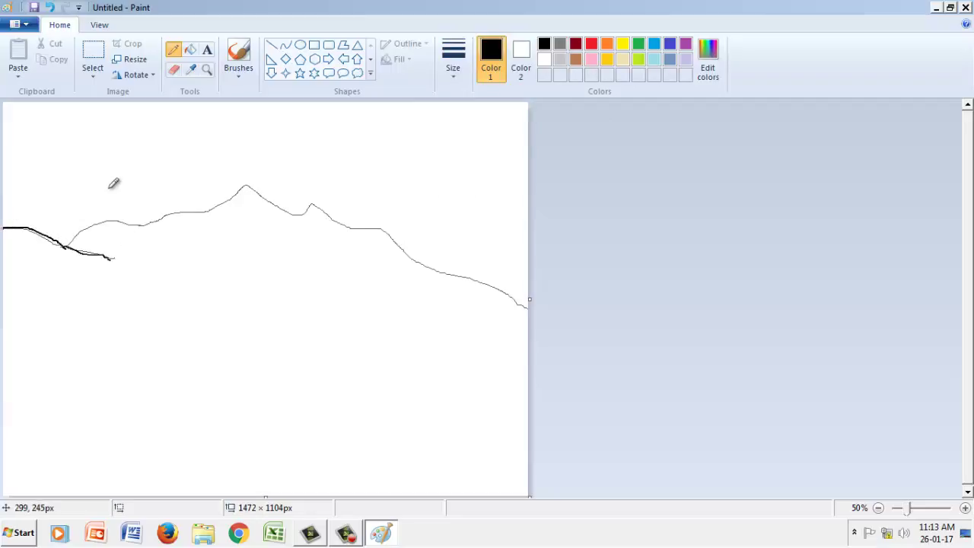
Step: Examine the junction of the thin and thick pencil strokes with the Magnifier at up to 800% zoom
click(207, 69)
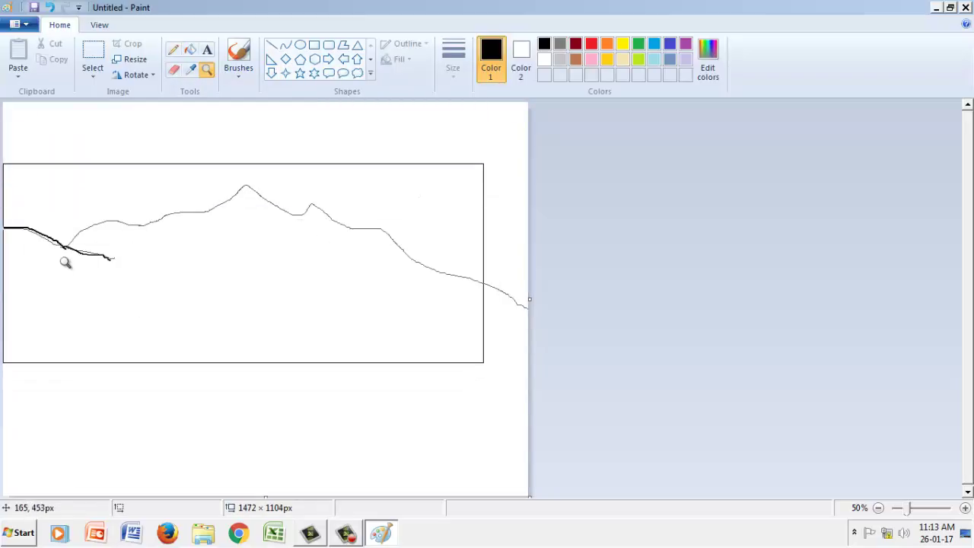
click(92, 252)
click(121, 288)
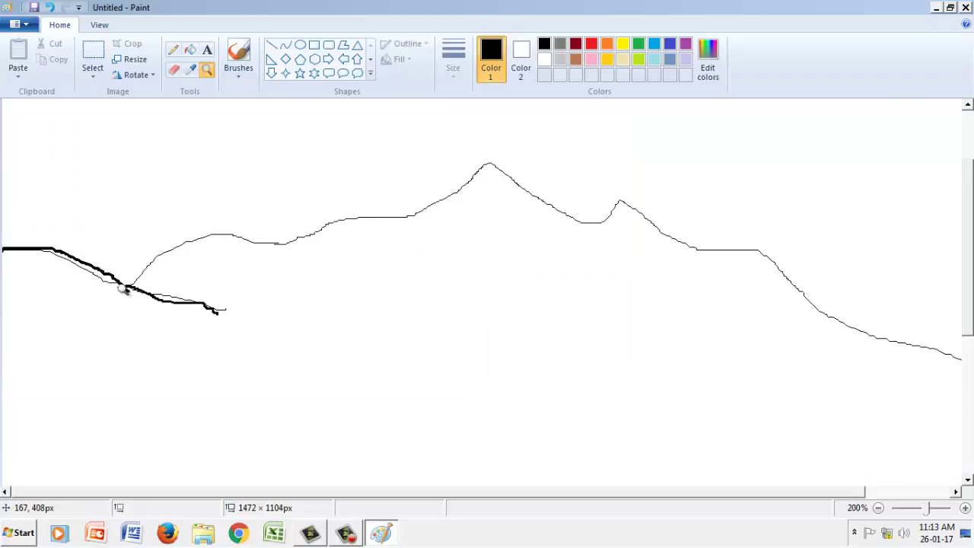
click(276, 293)
click(350, 232)
click(283, 267)
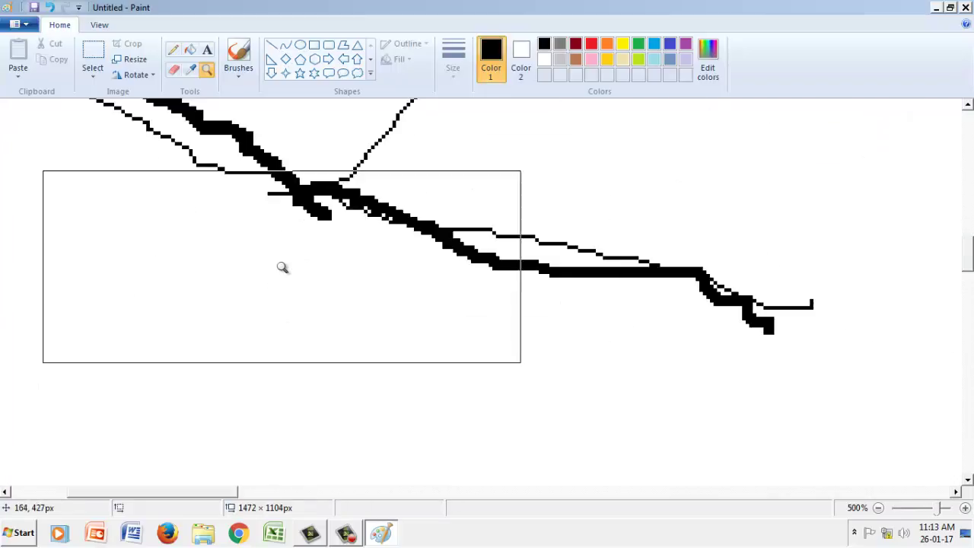
click(283, 267)
click(282, 223)
click(251, 212)
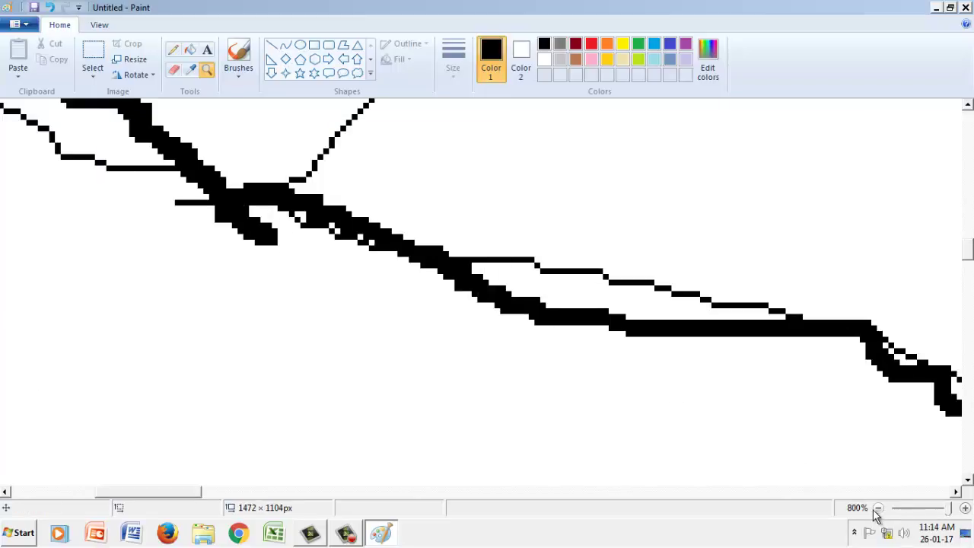
Step: Thicken the start of the mountain ridge, rising from the small hill, by retracing it with the Pencil in the thickest size
right_click(281, 225)
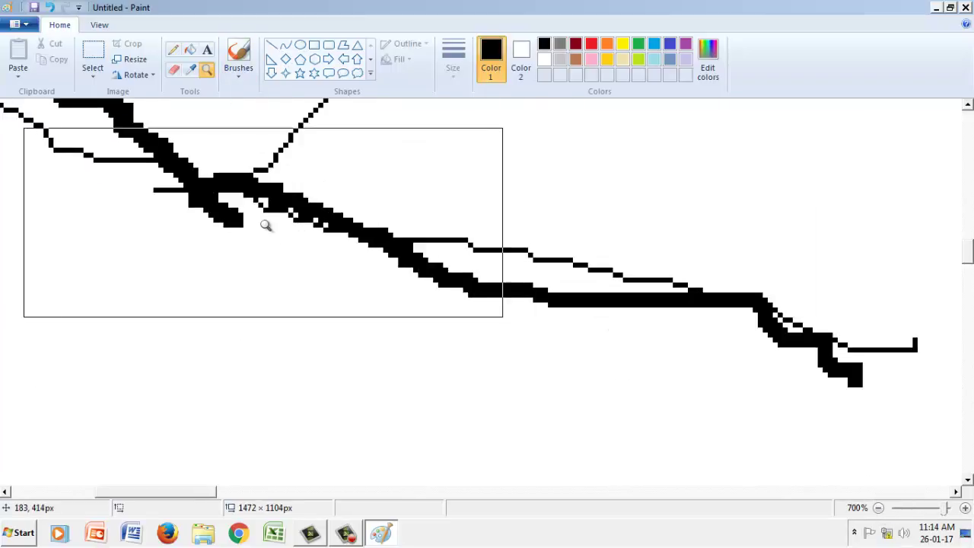
right_click(266, 225)
right_click(229, 217)
right_click(141, 164)
right_click(131, 168)
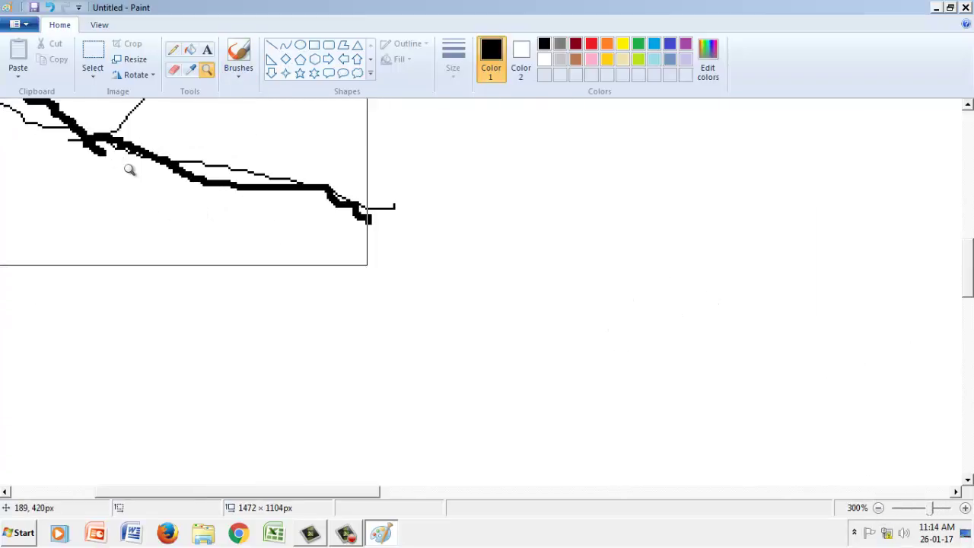
right_click(114, 160)
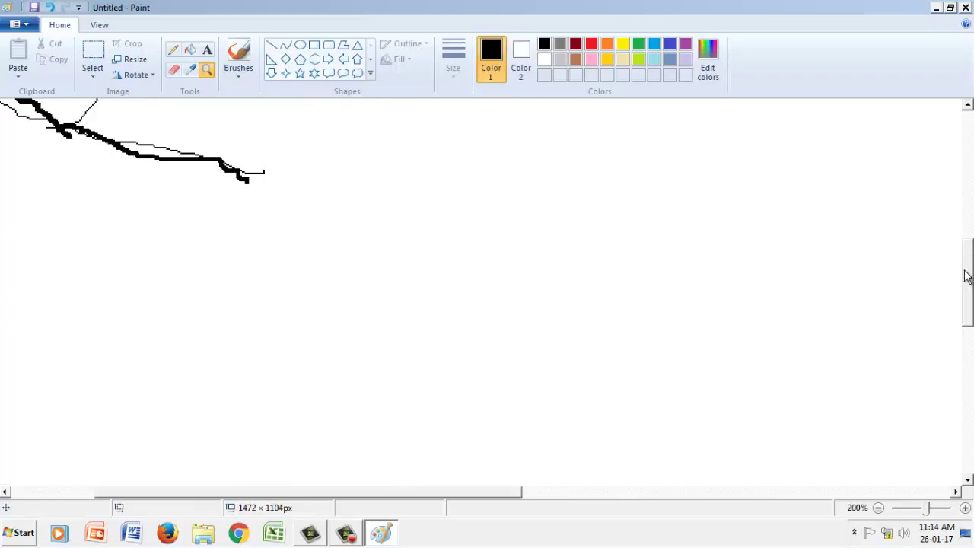
drag(966, 277, 965, 225)
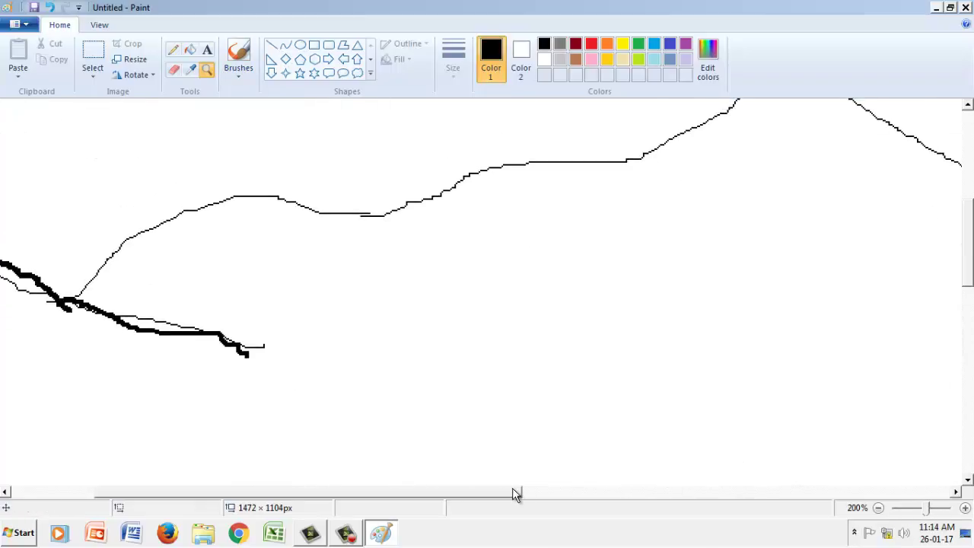
drag(513, 494, 381, 496)
right_click(237, 278)
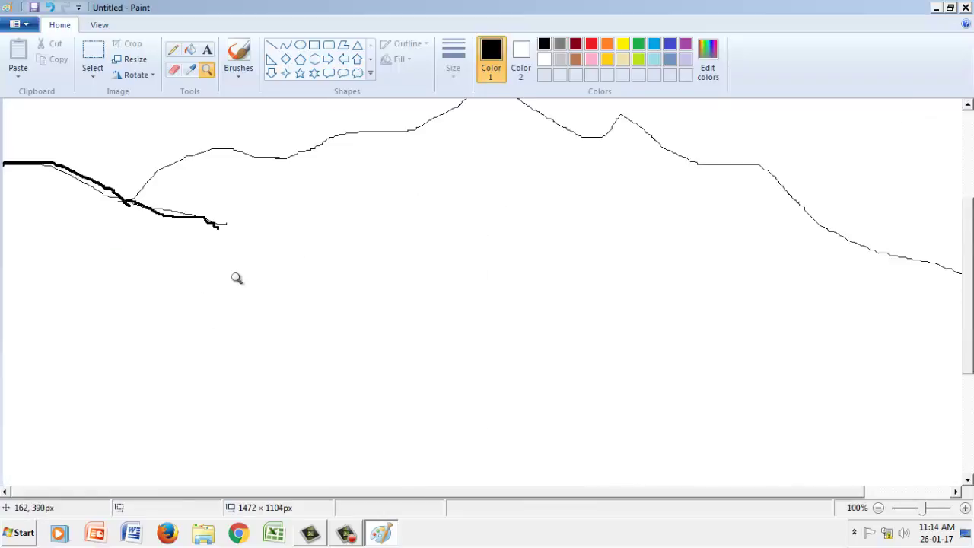
click(173, 49)
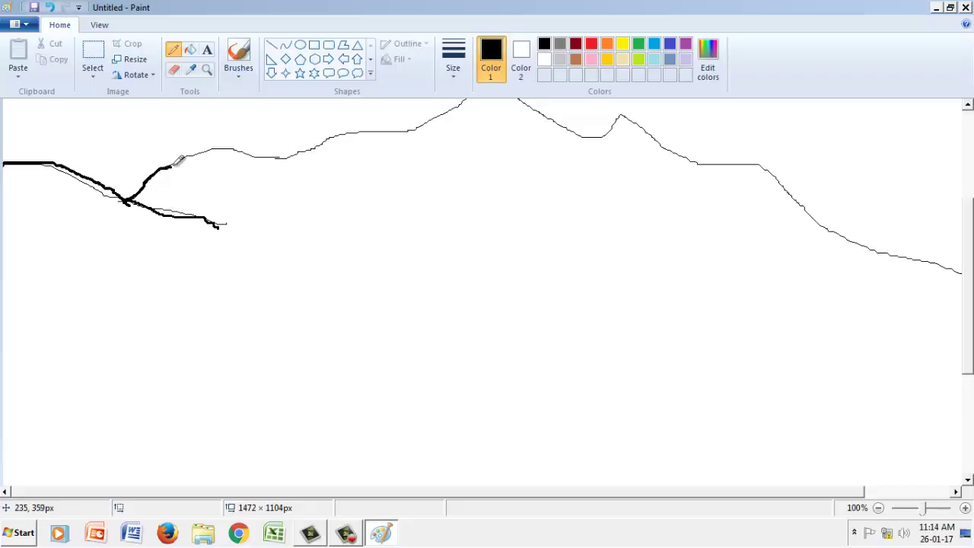
drag(199, 151, 311, 148)
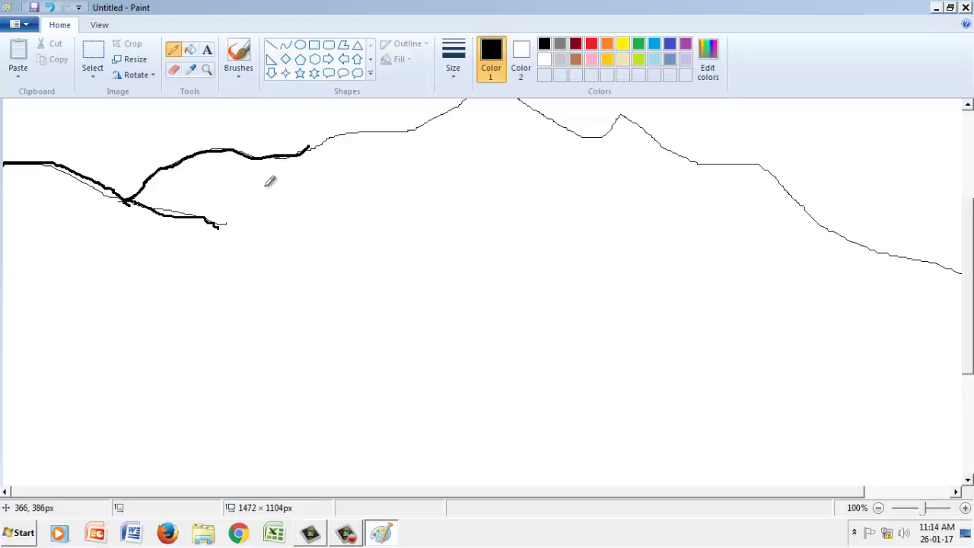
Step: Move a rectangular selection around the mountain peaks lower on the canvas twice, undoing the move each time
click(878, 508)
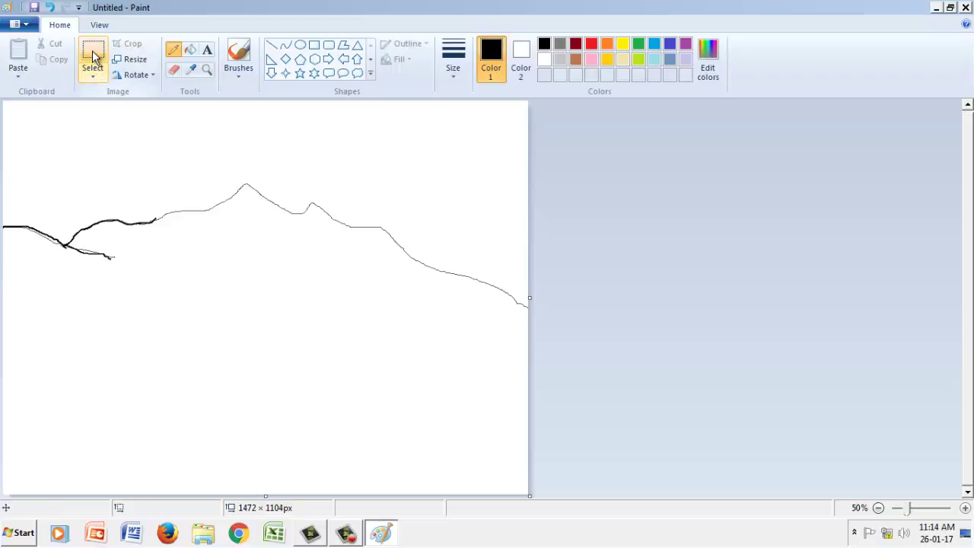
click(92, 76)
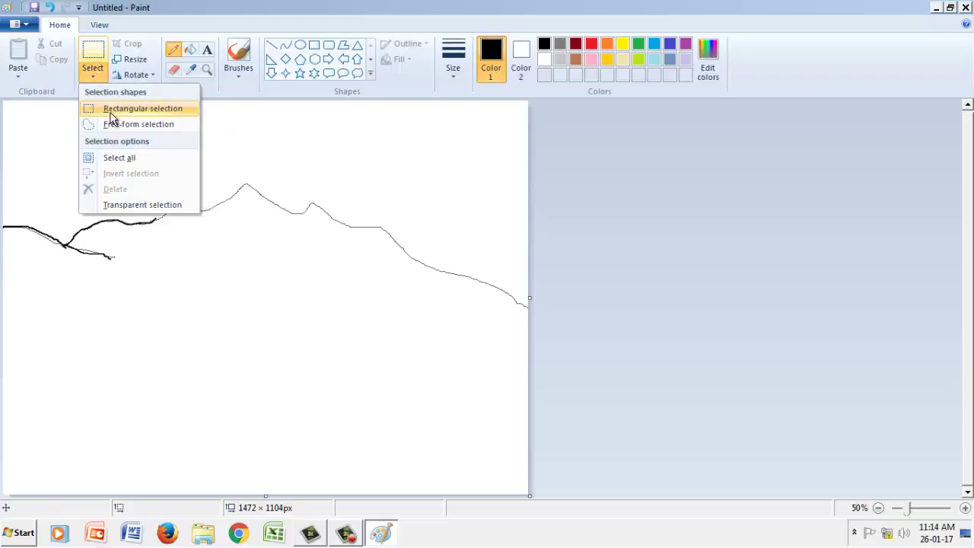
click(161, 114)
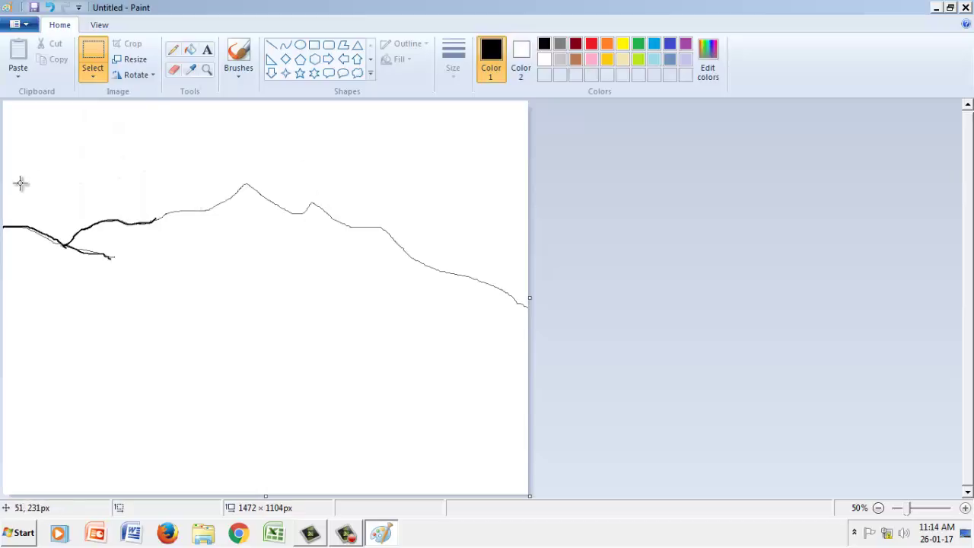
drag(220, 165, 460, 278)
drag(331, 230, 319, 304)
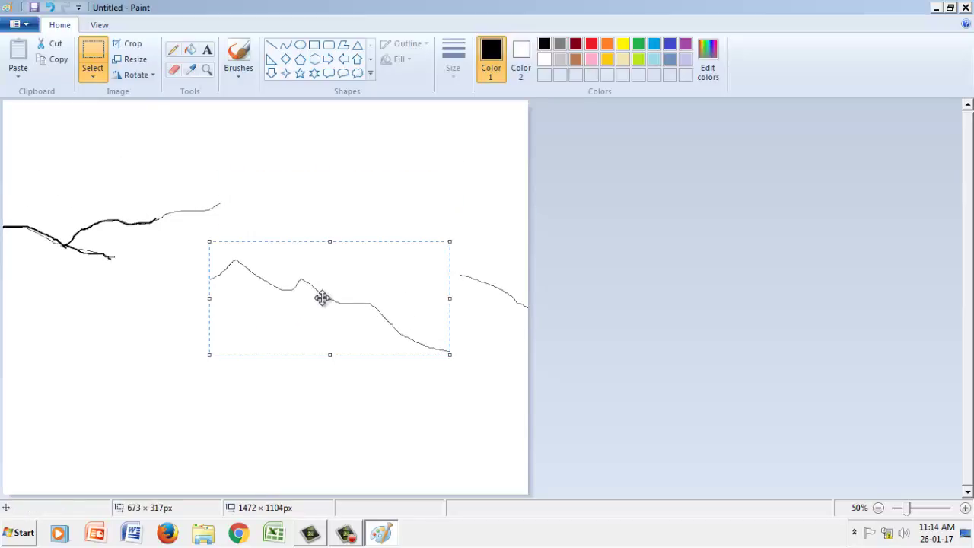
key(ctrl+z)
drag(235, 165, 426, 296)
drag(390, 240, 346, 320)
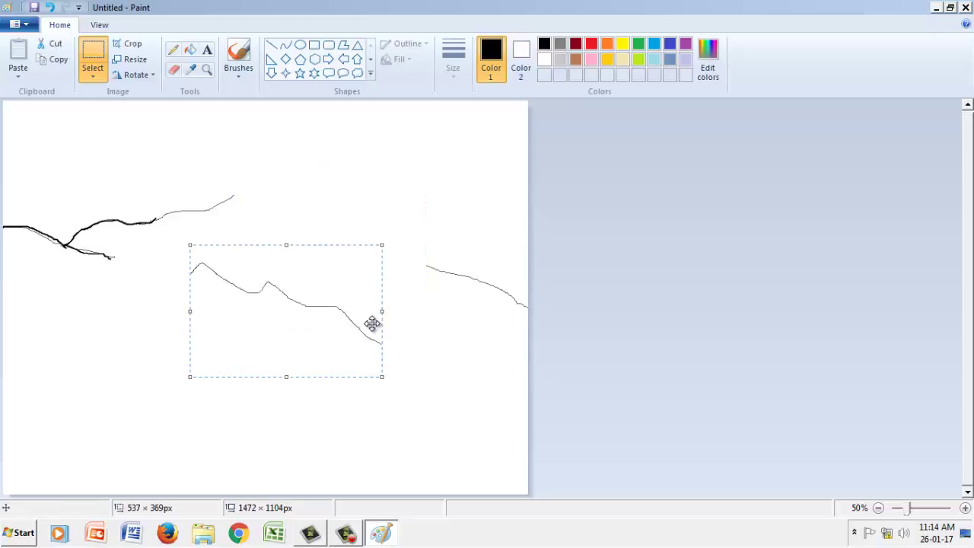
key(ctrl+z)
Step: Outline the main mountain peak with a free-form selection, delete the selected part, and undo the deletion
click(98, 82)
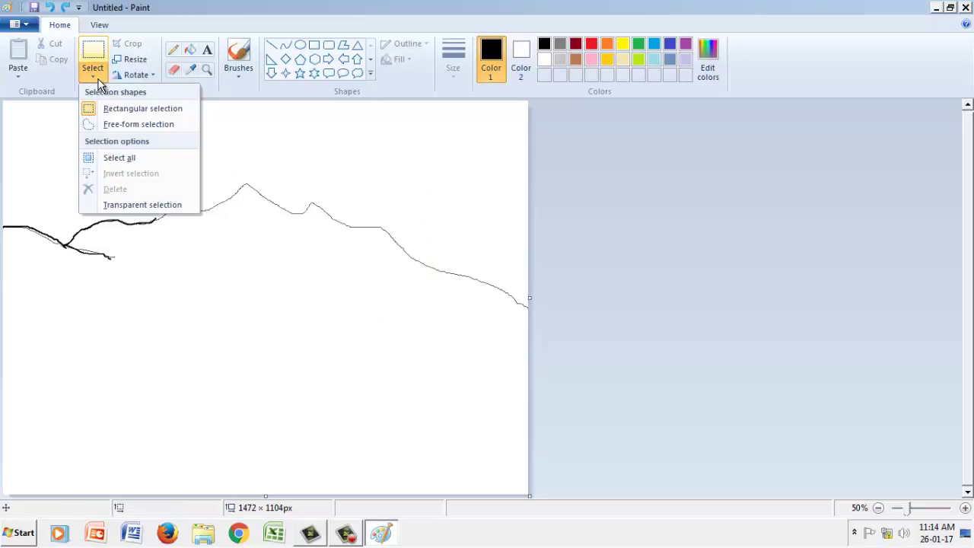
click(115, 126)
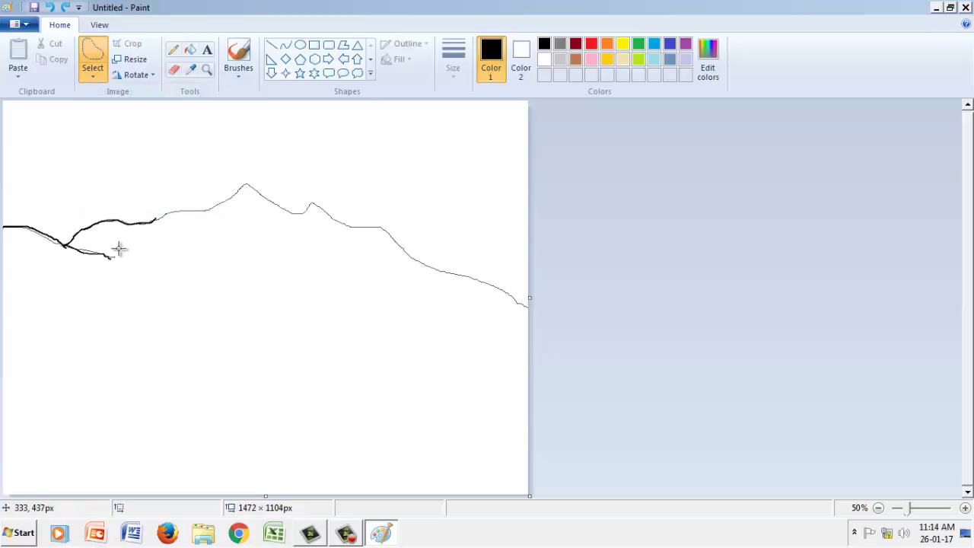
mouse_move(112, 238)
mouse_down()
mouse_move(112, 274)
mouse_move(31, 250)
mouse_move(2, 228)
mouse_move(78, 206)
mouse_move(139, 205)
mouse_move(167, 224)
mouse_move(106, 245)
mouse_move(278, 342)
mouse_move(91, 210)
mouse_up()
click(92, 211)
drag(168, 202, 171, 200)
key(Delete)
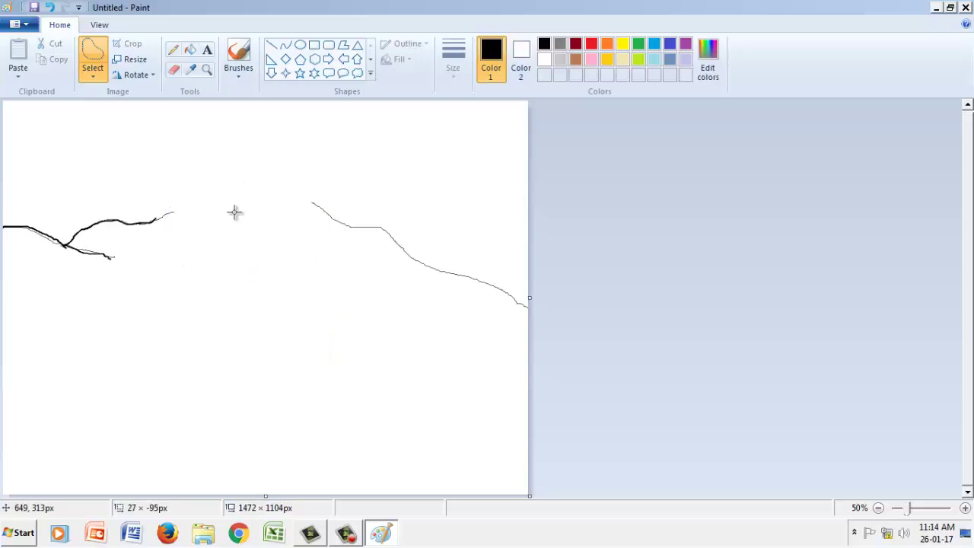
key(ctrl+z)
Step: Delete a rectangular selection of about 323 × 289 px around the smaller peak, and undo the deletion
click(92, 76)
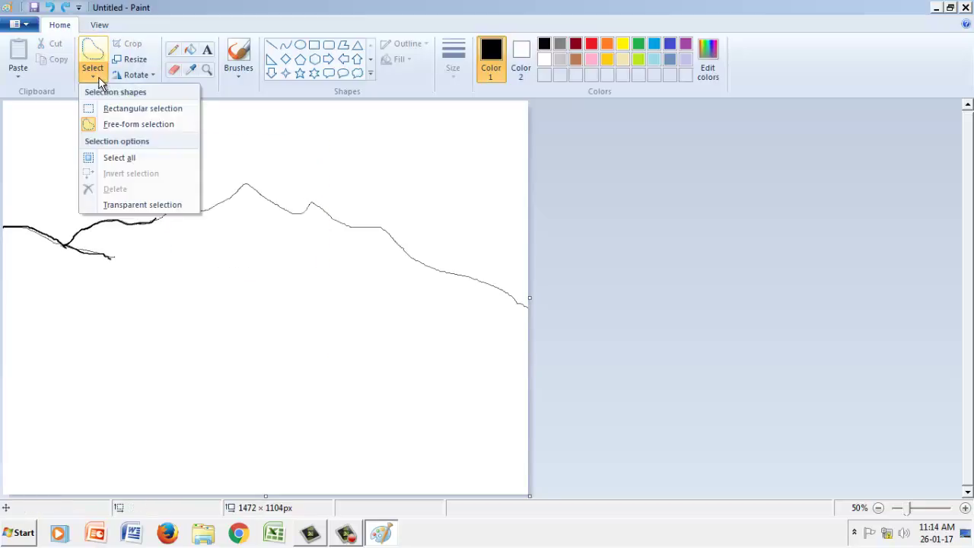
click(92, 106)
drag(272, 147, 390, 250)
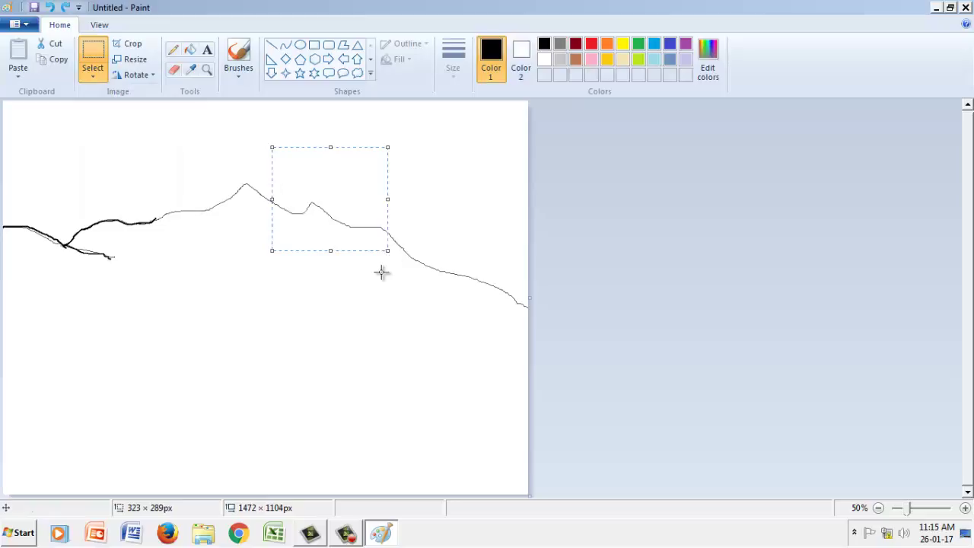
key(Delete)
key(ctrl+z)
Step: Select the whole picture, delete it, and undo the deletion
click(92, 76)
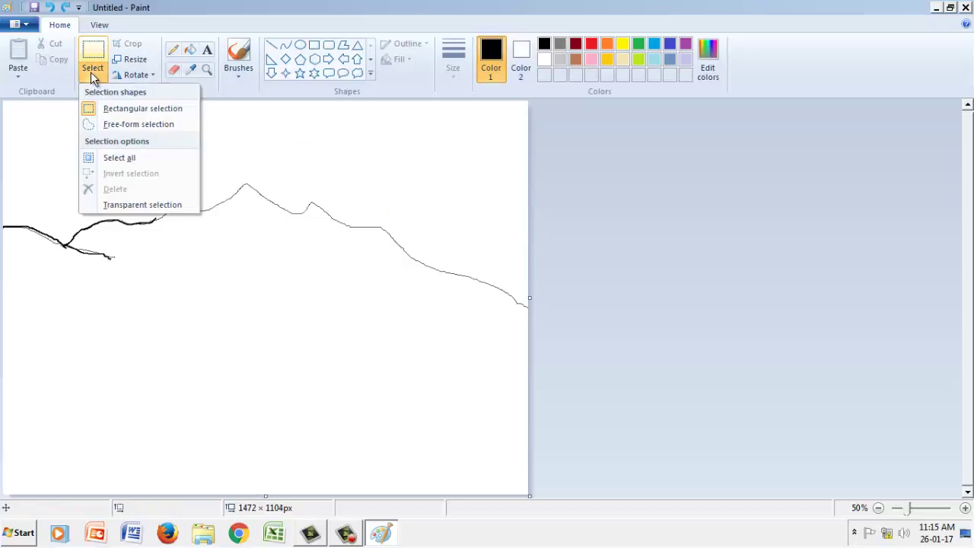
click(120, 159)
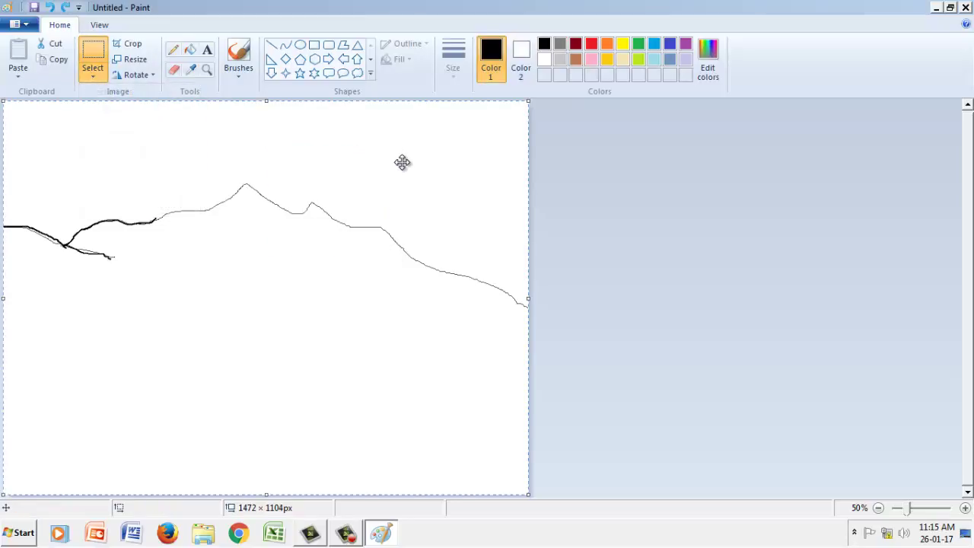
key(Delete)
key(ctrl+z)
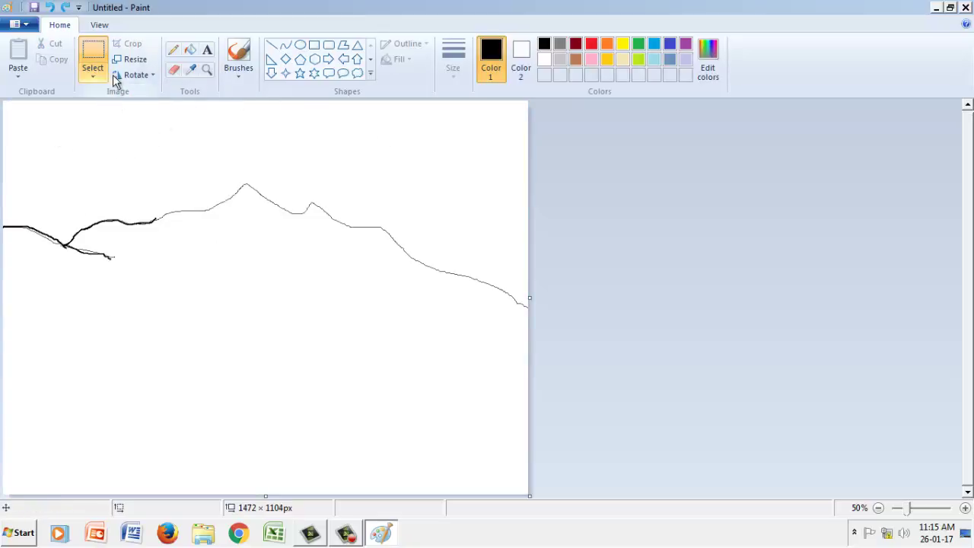
Step: Erase the tail end of the small hill's line and the stray thin line beneath its thick slope
click(177, 72)
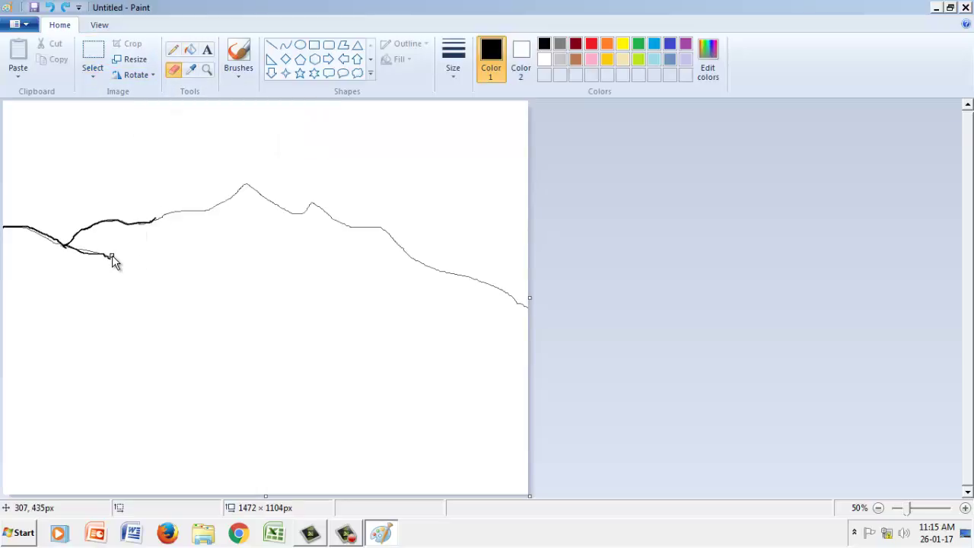
drag(111, 256, 99, 251)
click(209, 70)
click(27, 259)
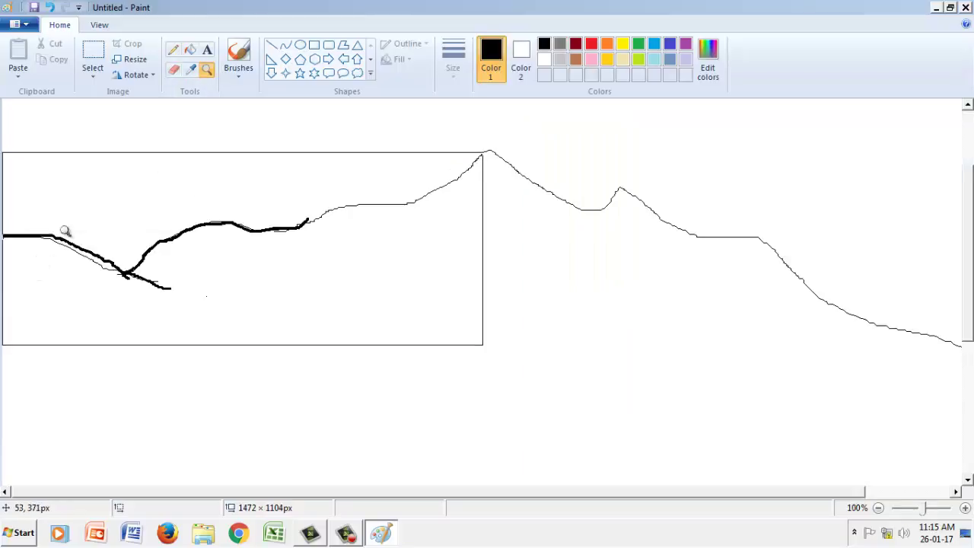
click(175, 71)
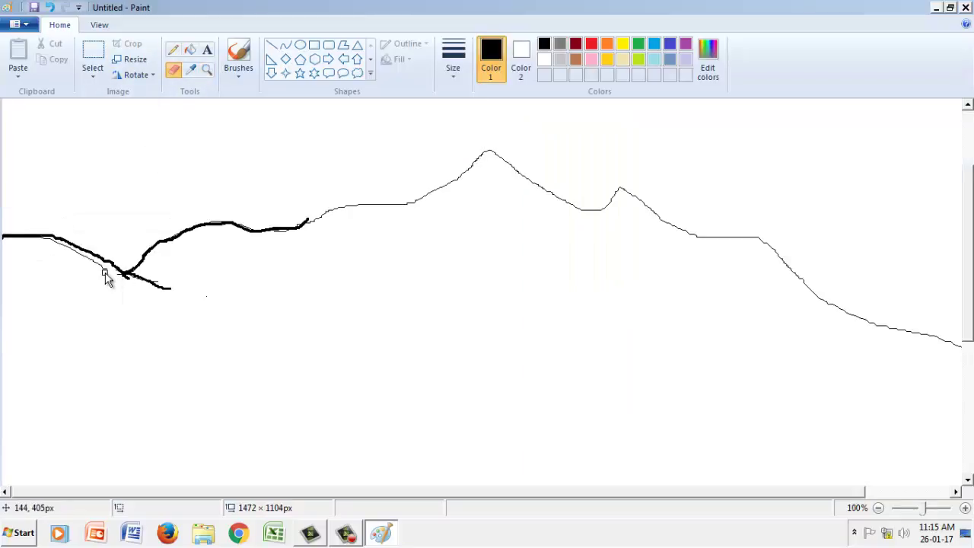
mouse_move(99, 273)
mouse_down()
mouse_move(51, 245)
mouse_move(119, 284)
mouse_up()
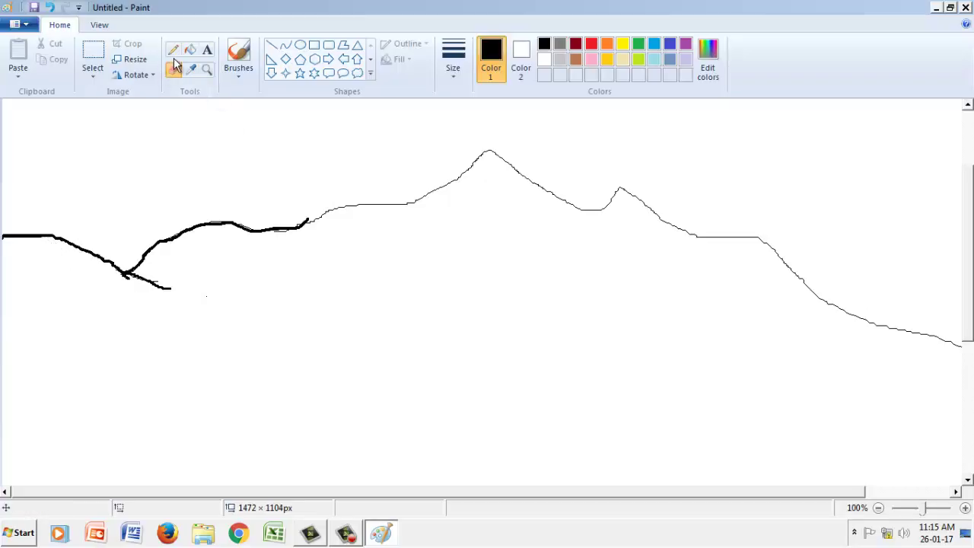
click(102, 72)
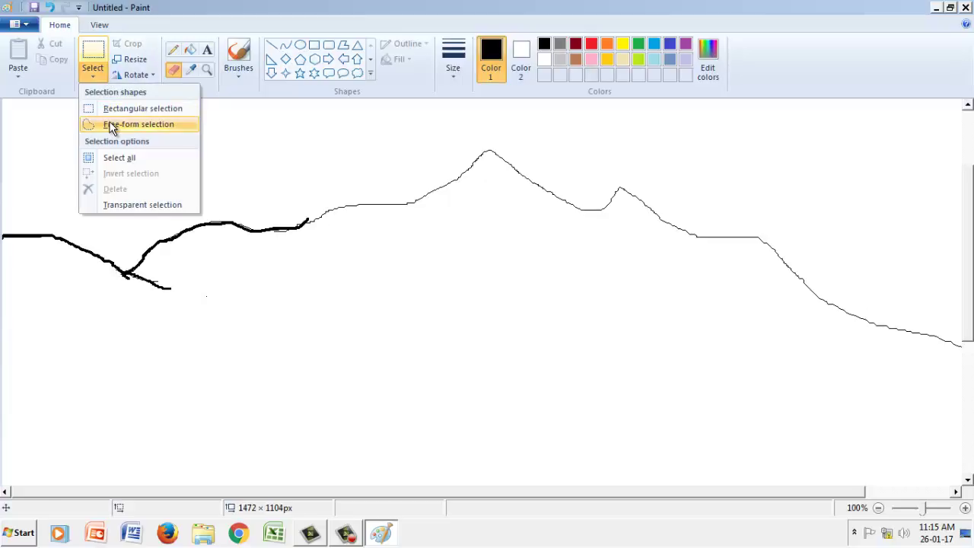
click(96, 124)
click(102, 76)
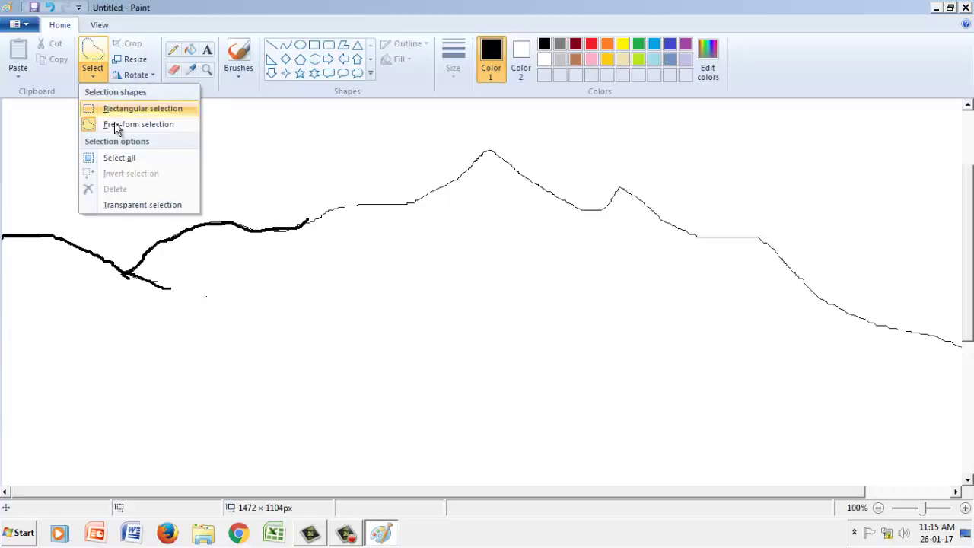
click(267, 22)
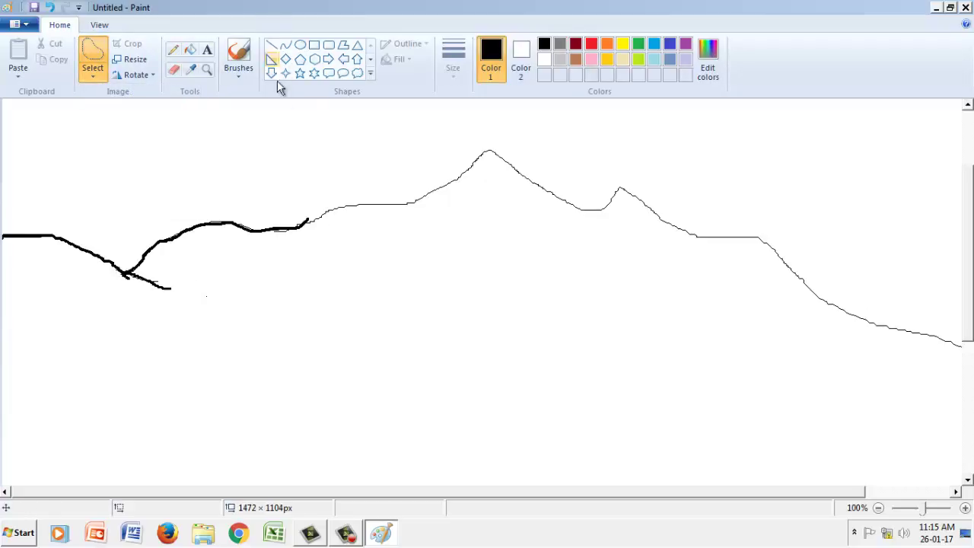
Step: Draw a black circle about 153 px across with the Oval shape and place it above the slope beyond the smaller peak
click(878, 507)
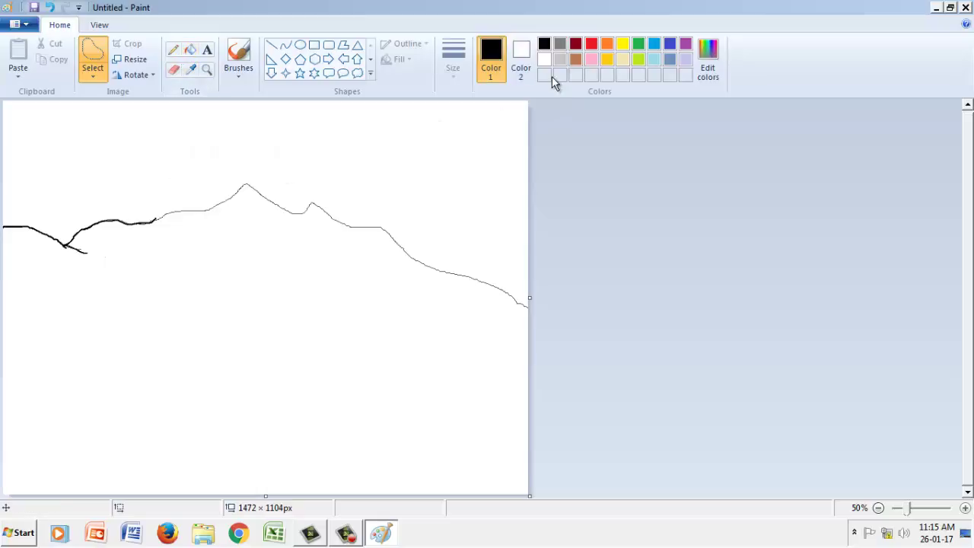
click(302, 47)
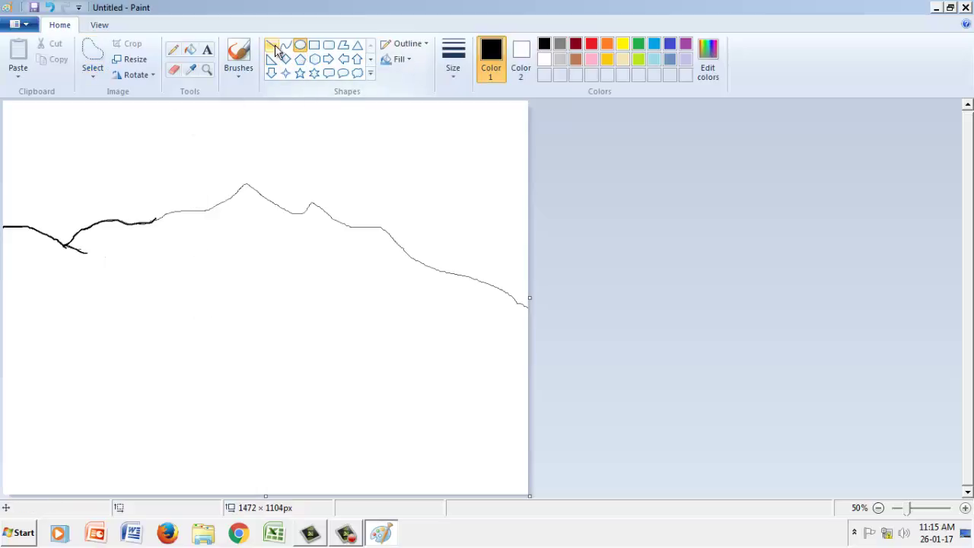
click(370, 59)
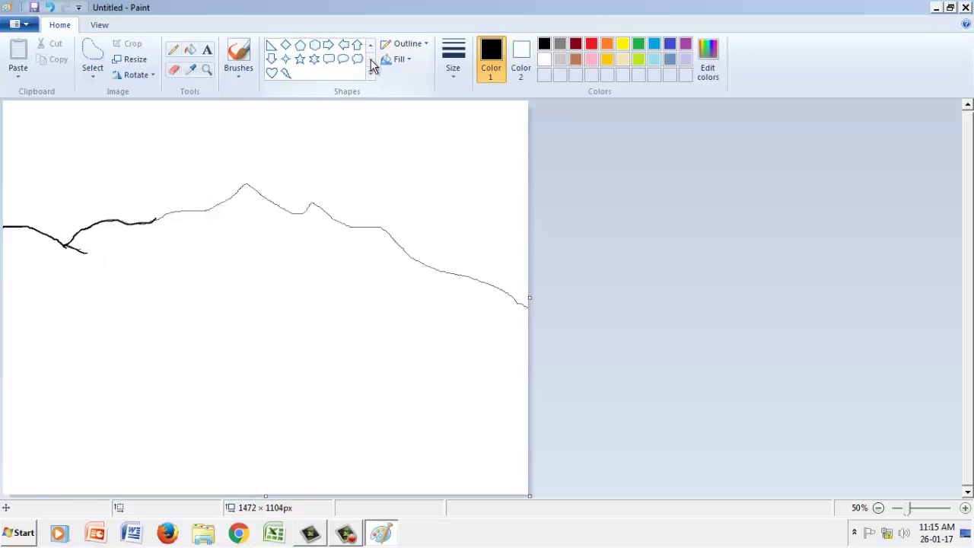
click(372, 49)
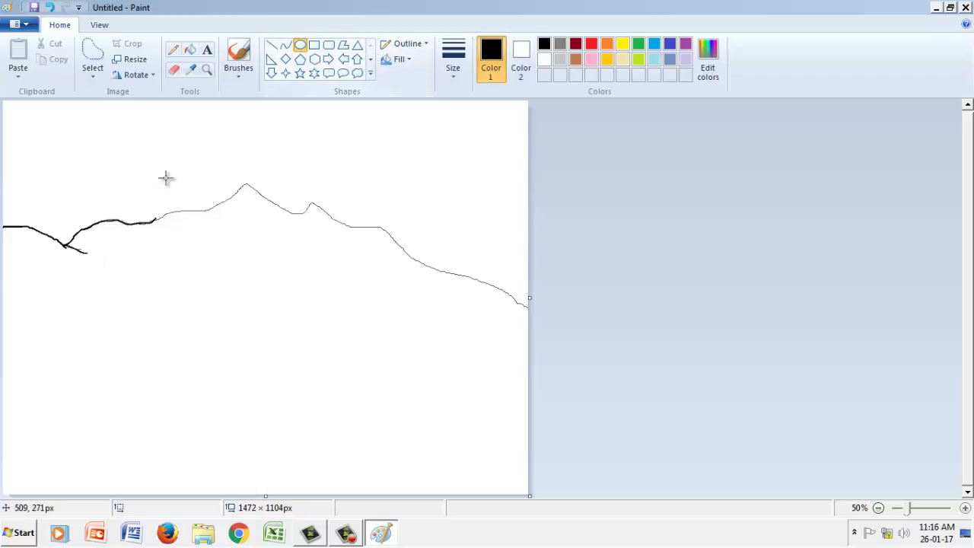
drag(144, 141, 203, 199)
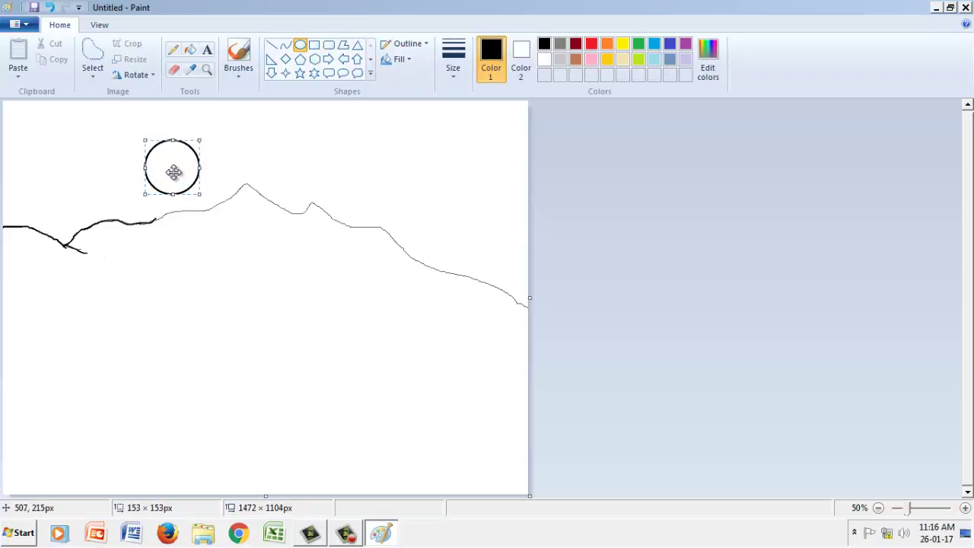
drag(172, 163, 363, 191)
click(431, 160)
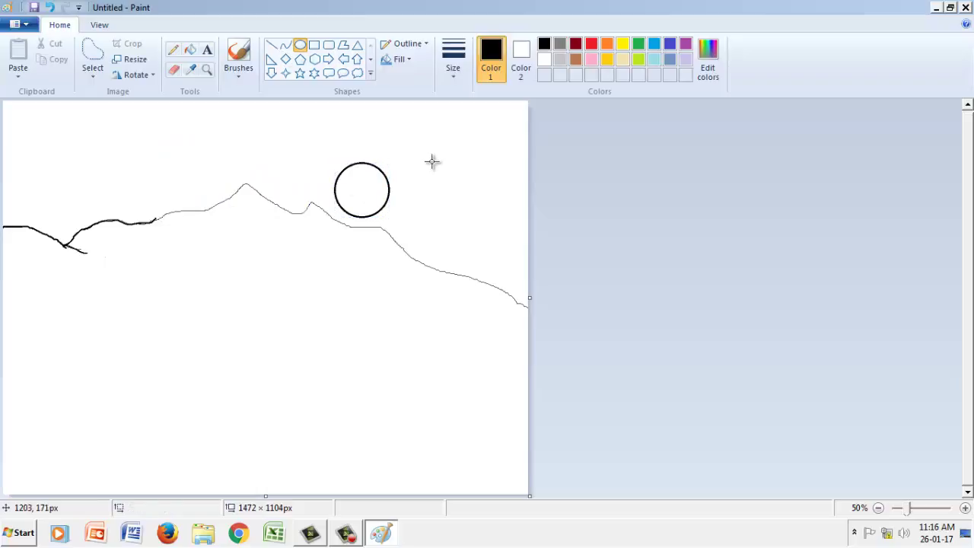
Step: Fill the circle with yellow, and recolour both its outline and interior orange with the Fill tool
click(190, 50)
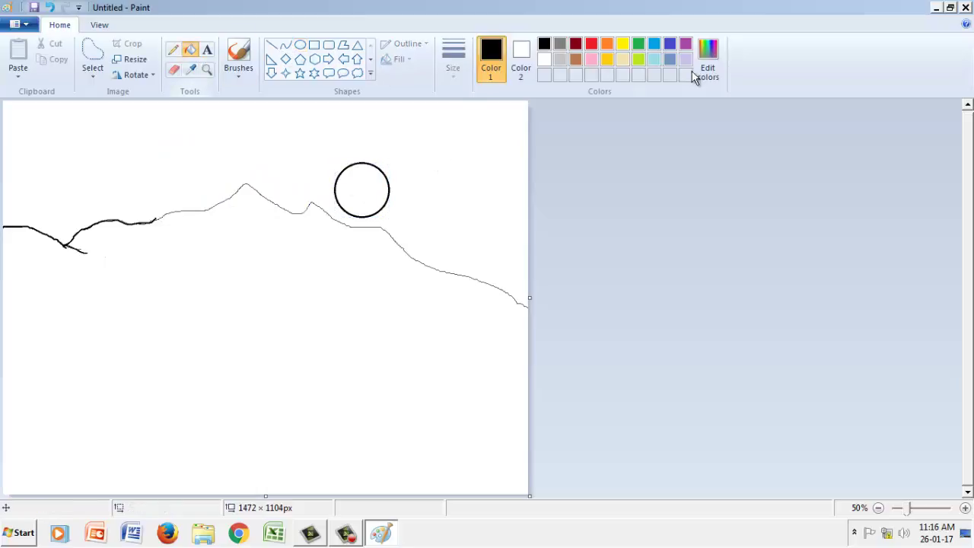
click(620, 43)
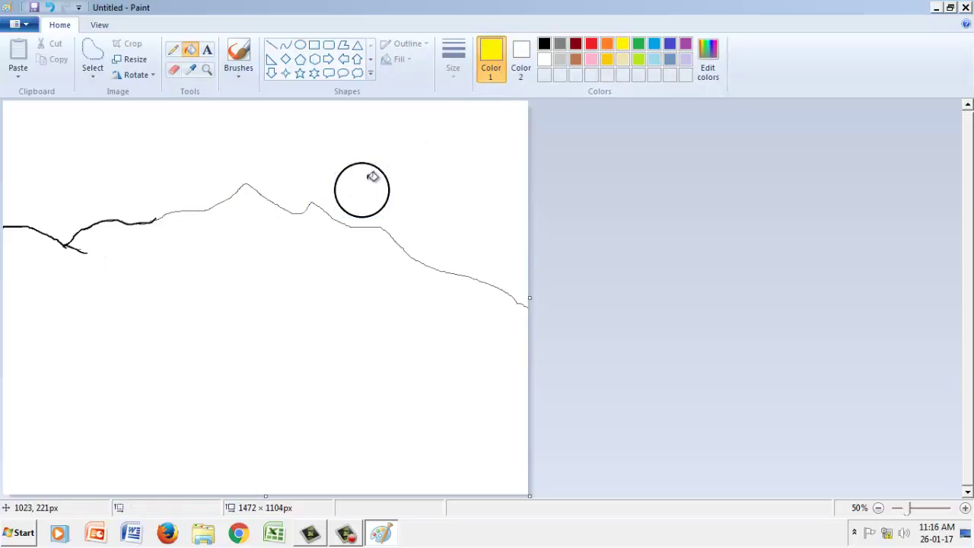
click(372, 176)
click(607, 44)
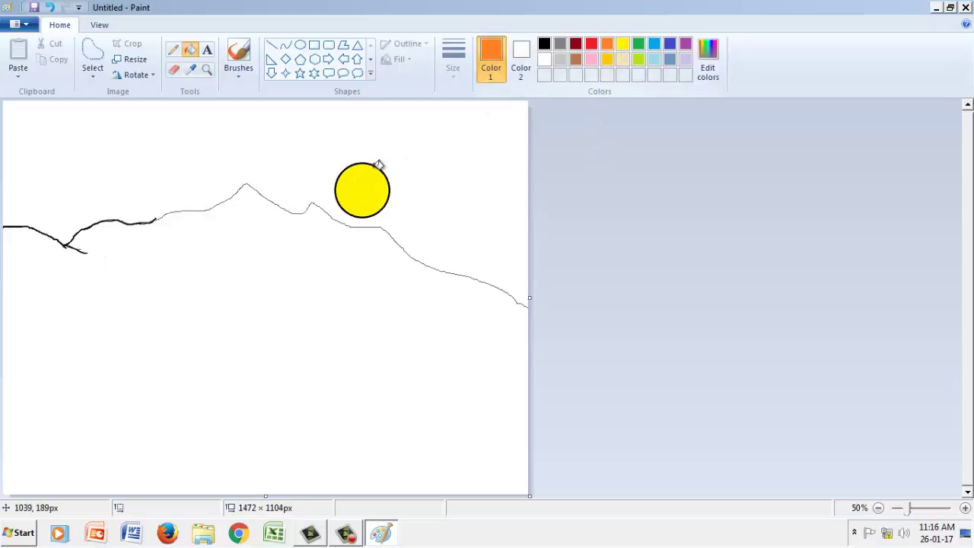
click(378, 163)
click(372, 181)
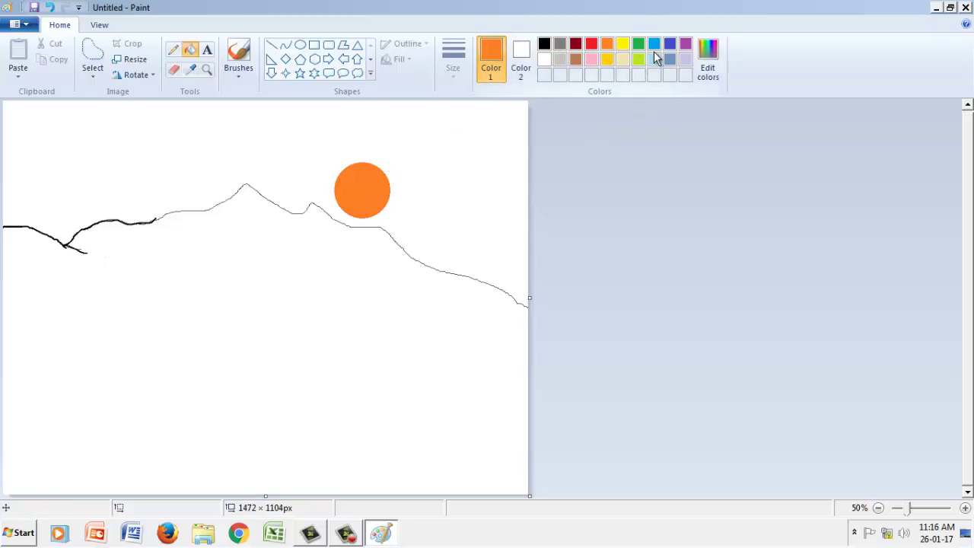
Step: Try a light turquoise fill on the circle, and fill it with orange again
click(652, 61)
click(363, 190)
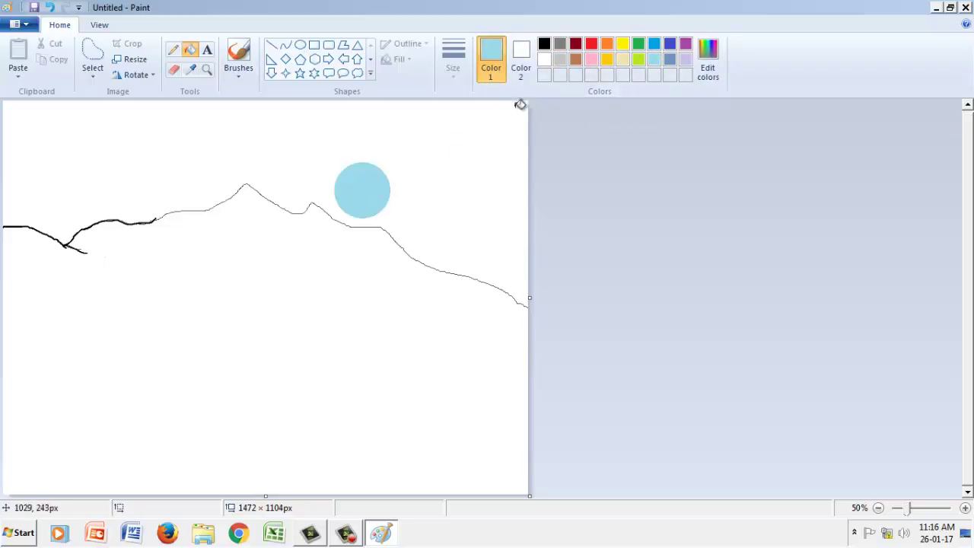
click(606, 44)
click(359, 185)
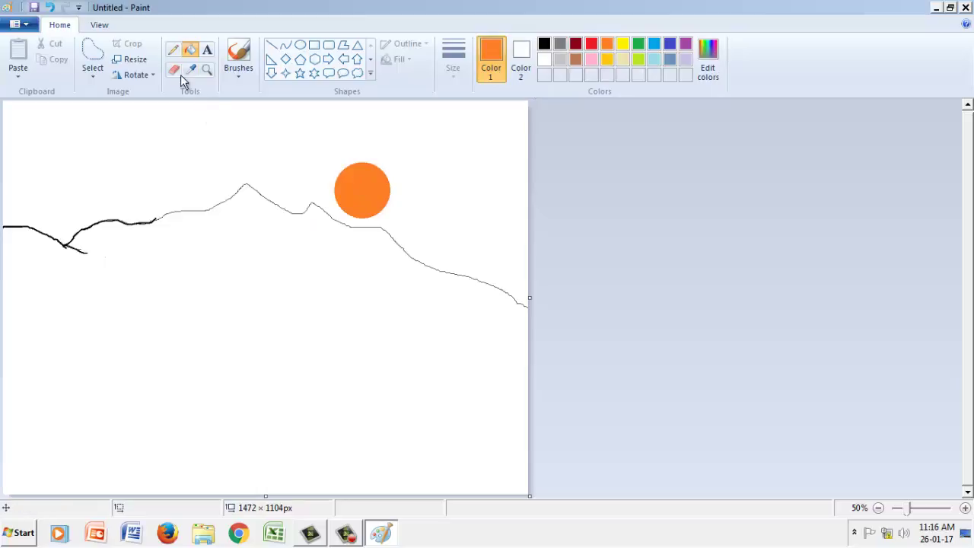
Step: Draw an orange-outlined circle about 483 px across below the mountains with the Oval shape, and set Color 2 to dark grey
click(300, 44)
mouse_move(166, 274)
mouse_down()
mouse_move(253, 360)
mouse_move(383, 447)
mouse_up()
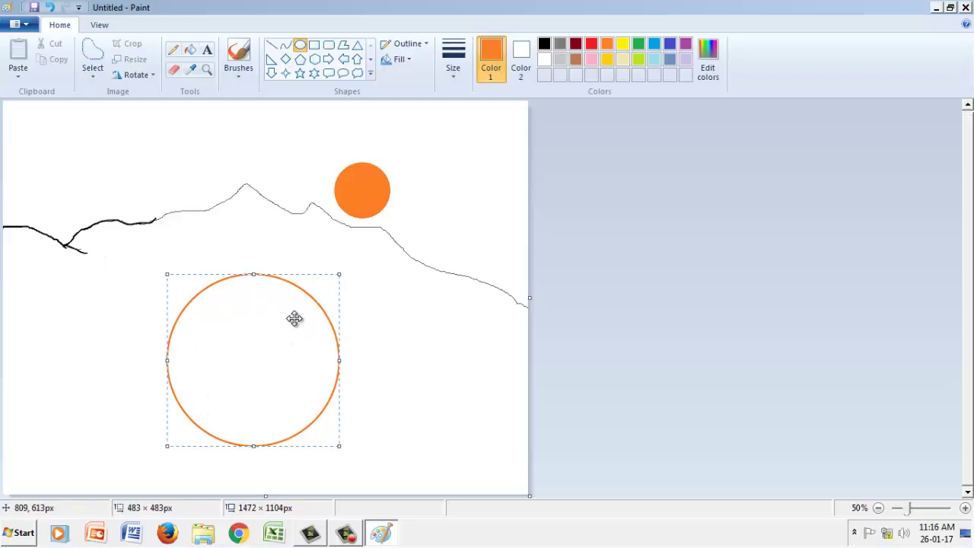
click(521, 53)
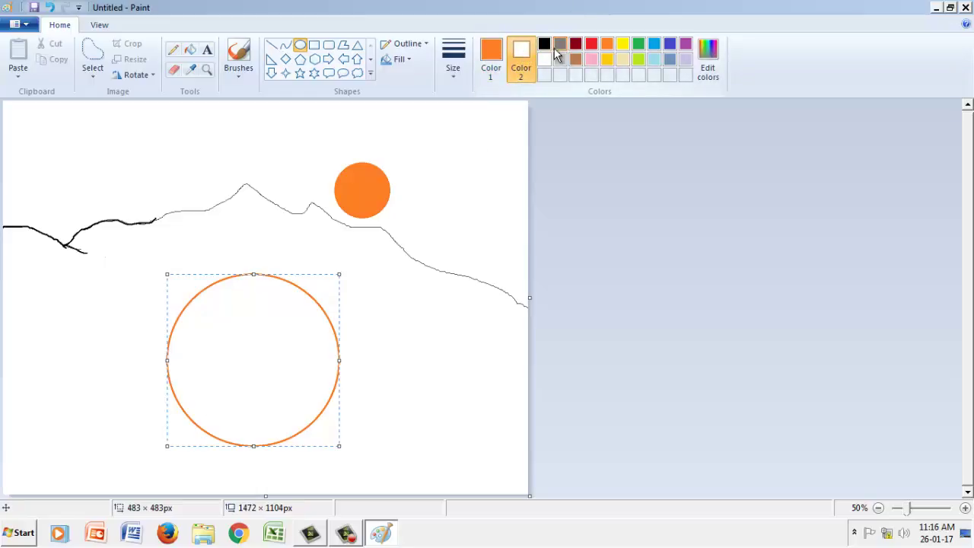
click(560, 44)
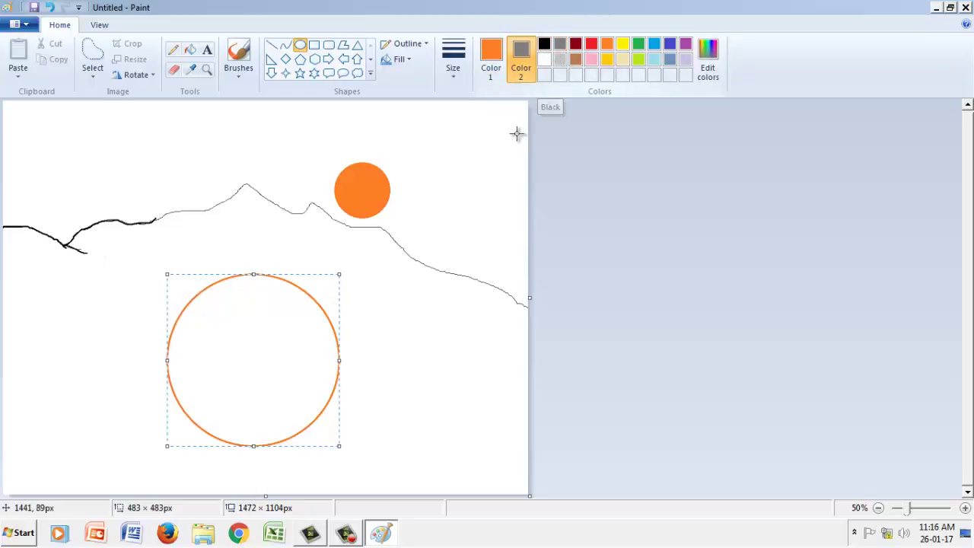
Step: Undo the large orange-outlined circle below the mountains
click(256, 250)
key(ctrl+z)
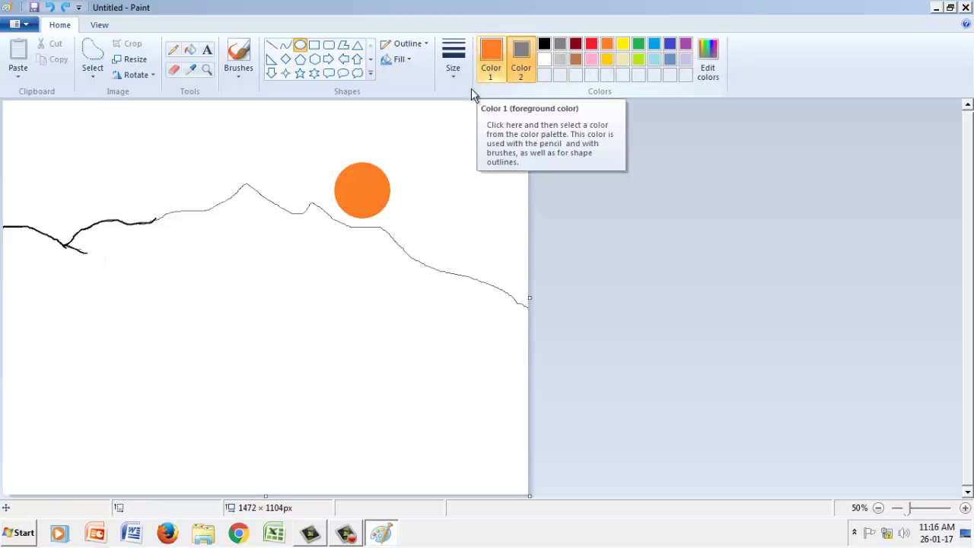
Step: Try a smaller orange-outlined circle below the mountains, reposition it, and undo it
drag(204, 277, 227, 300)
drag(273, 341, 376, 416)
click(404, 320)
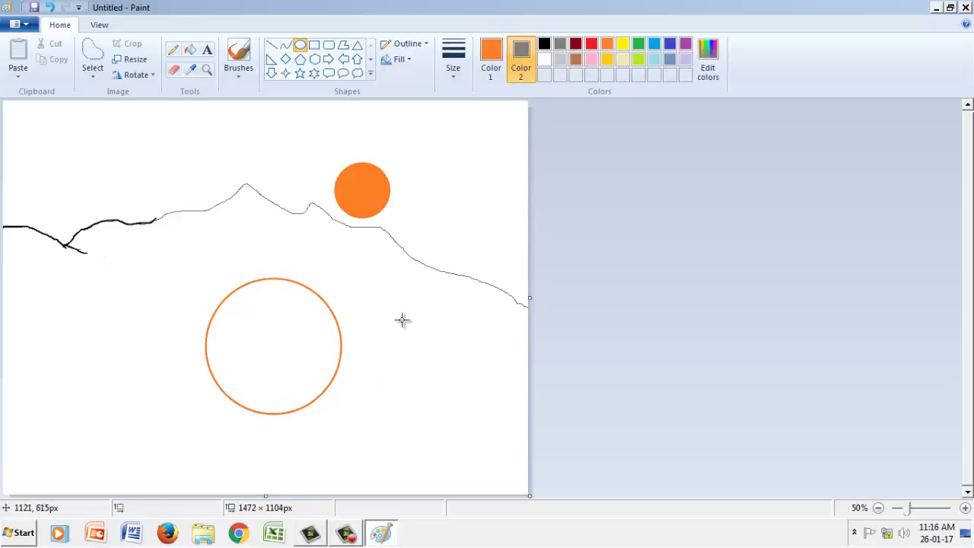
key(ctrl+z)
Step: Try a small unfilled oval outlined in the grey Color 2 below the mountains, and undo it
drag(213, 285, 274, 331)
right_click(289, 344)
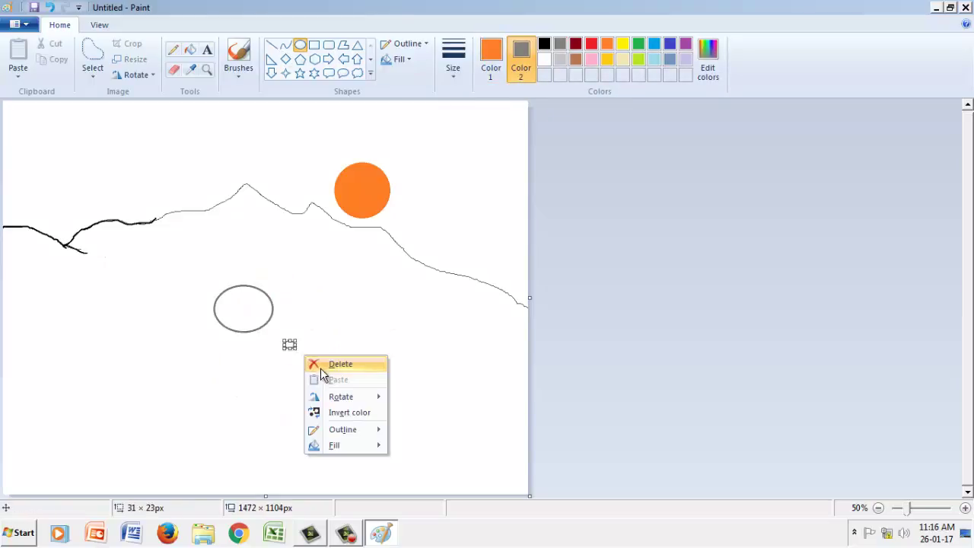
key(Escape)
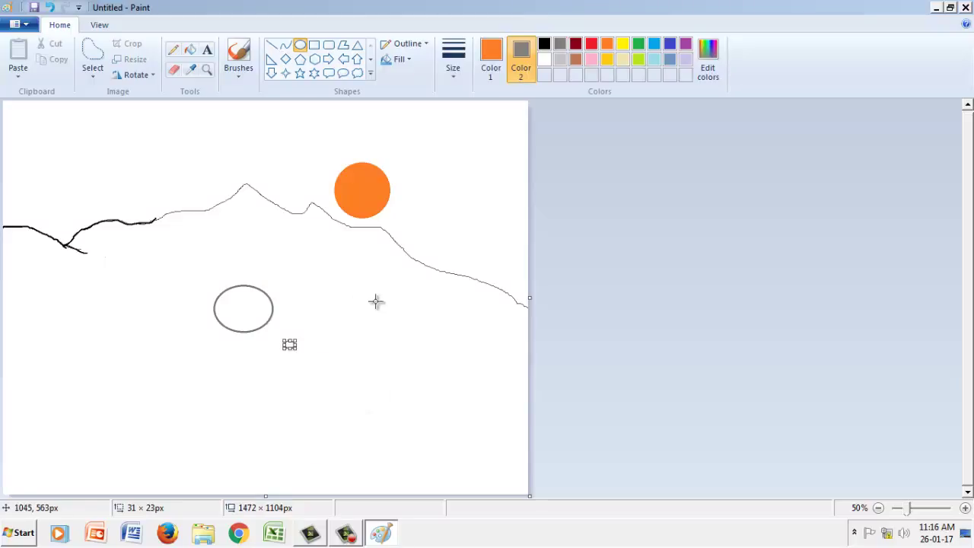
key(ctrl+z)
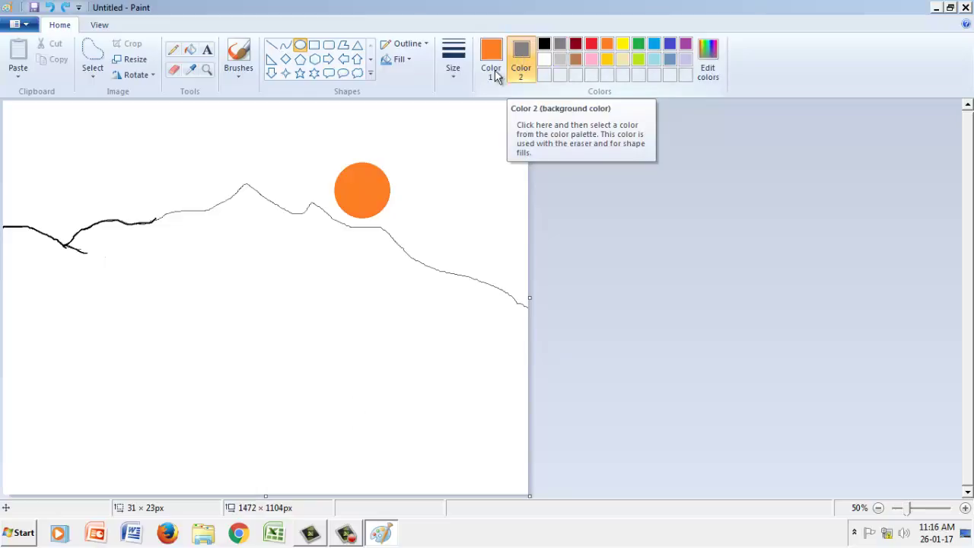
Step: Try a circle about 359 px across with a solid grey fill and orange outline below the mountains, and delete it
click(399, 59)
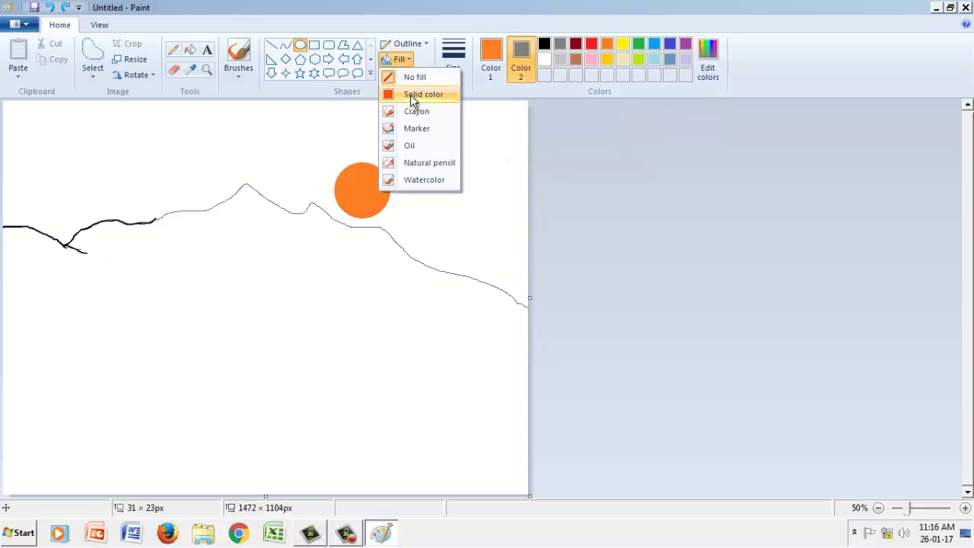
click(411, 95)
drag(213, 270, 340, 396)
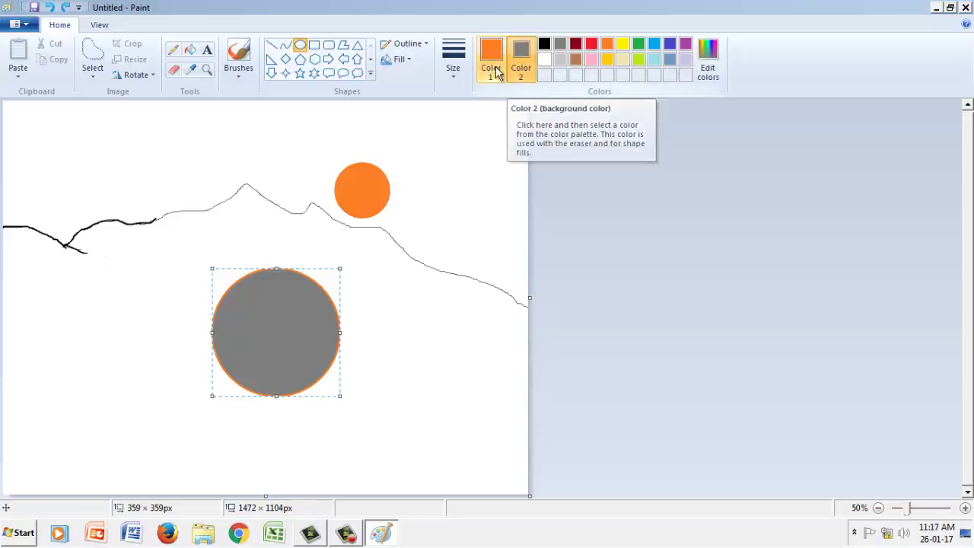
key(Delete)
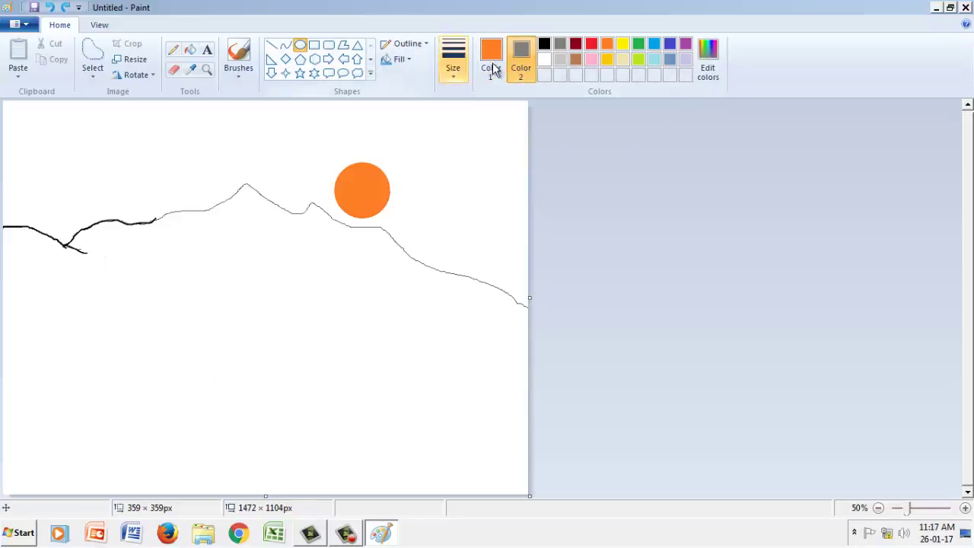
Step: Set the shape fill to No fill, try an orange-outlined circle about 367 px across overlapping the sun, and delete it
click(402, 60)
click(411, 79)
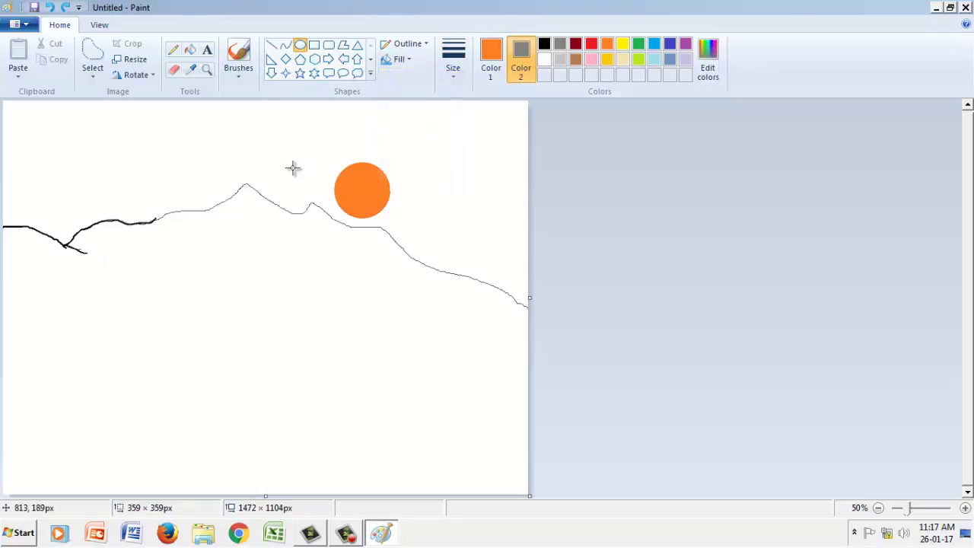
drag(294, 168, 424, 298)
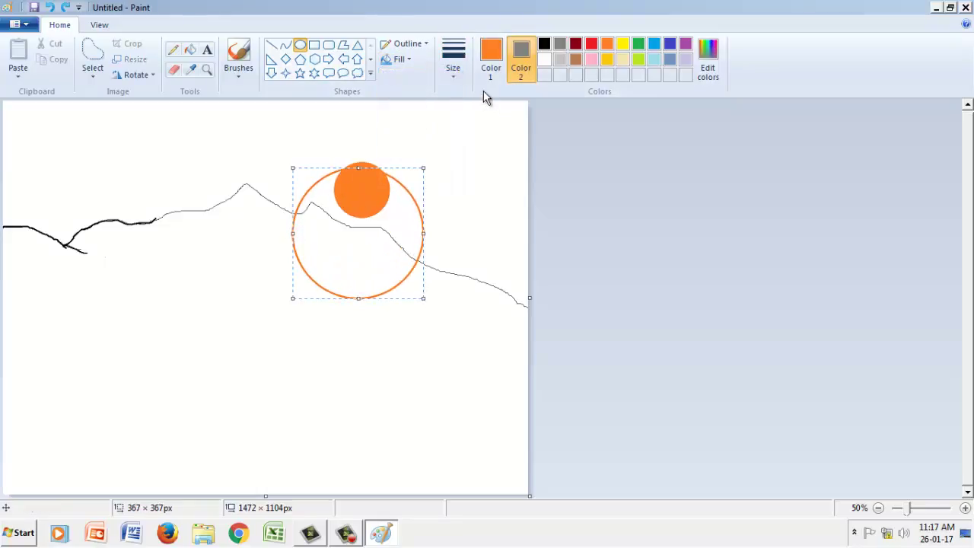
key(Delete)
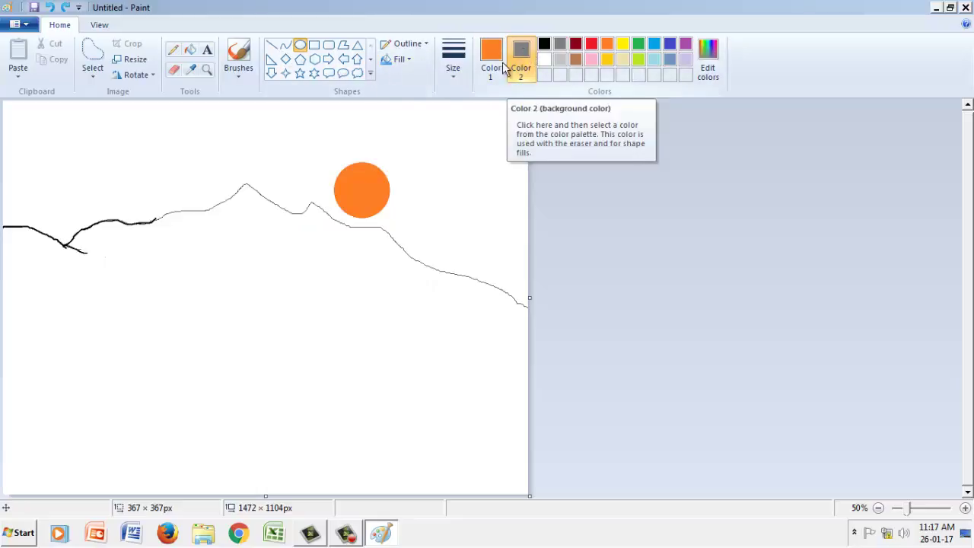
Step: Set the shape fill to Solid color and try a grey-filled circle about 333 px across, moved below the mountains and undone
click(401, 59)
click(412, 98)
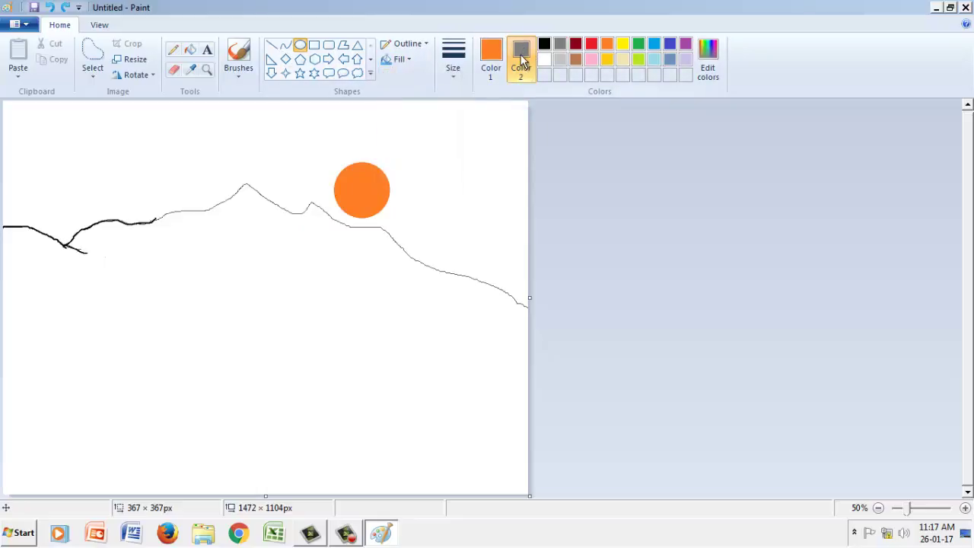
click(522, 61)
drag(295, 169, 429, 289)
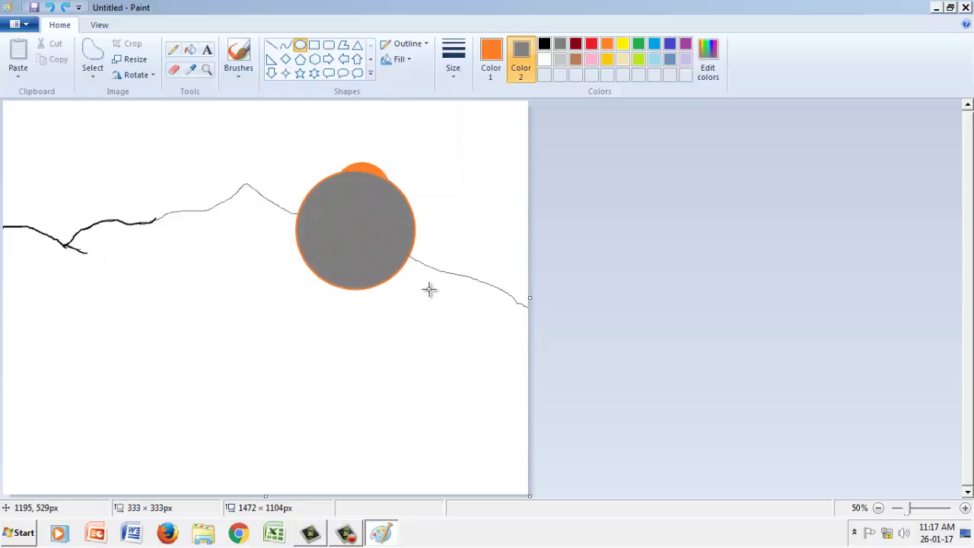
mouse_move(367, 233)
mouse_down()
mouse_move(481, 268)
mouse_move(444, 246)
mouse_move(439, 256)
mouse_move(433, 236)
mouse_move(290, 343)
mouse_up()
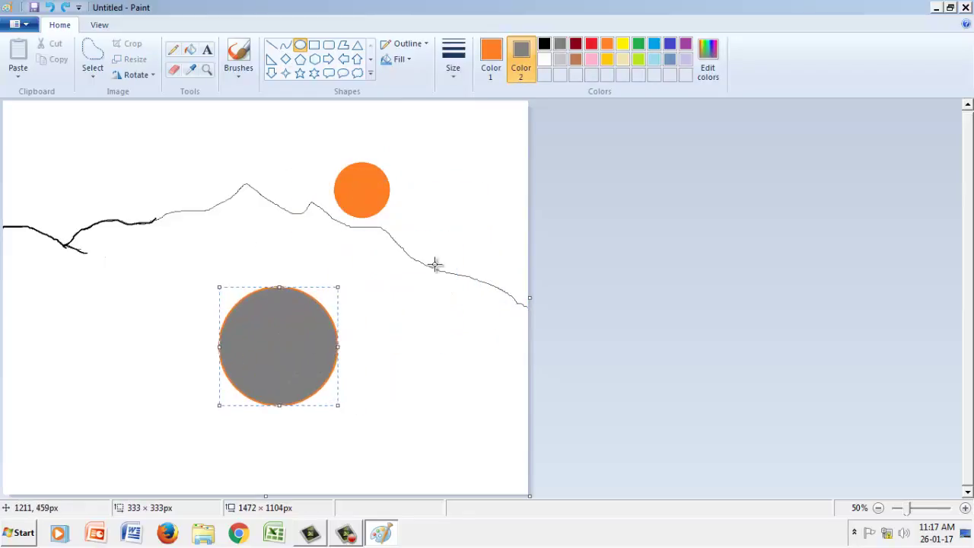
click(431, 314)
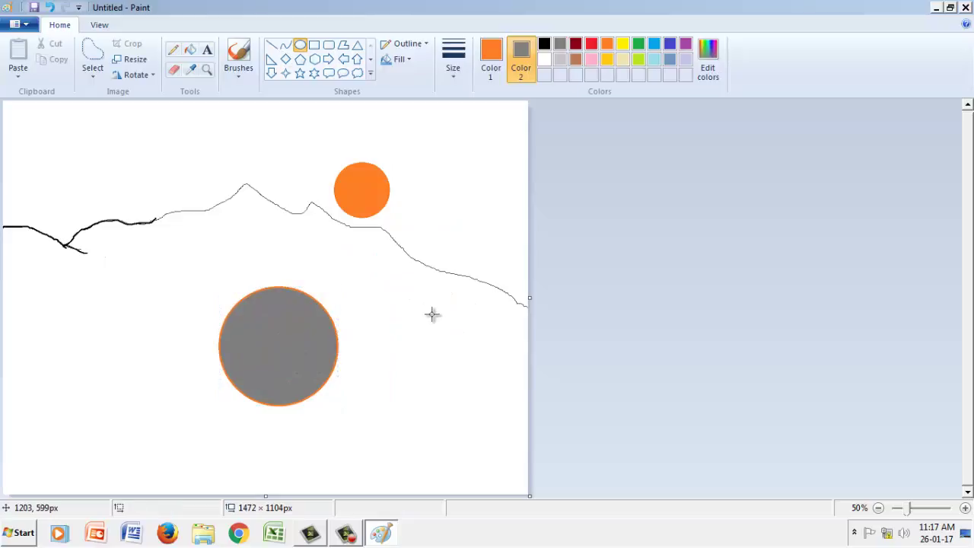
key(ctrl+z)
Step: Try another grey-filled, orange-outlined circle about 351 px across below the mountains, reposition it, and undo it
drag(283, 292, 415, 424)
drag(329, 361, 299, 353)
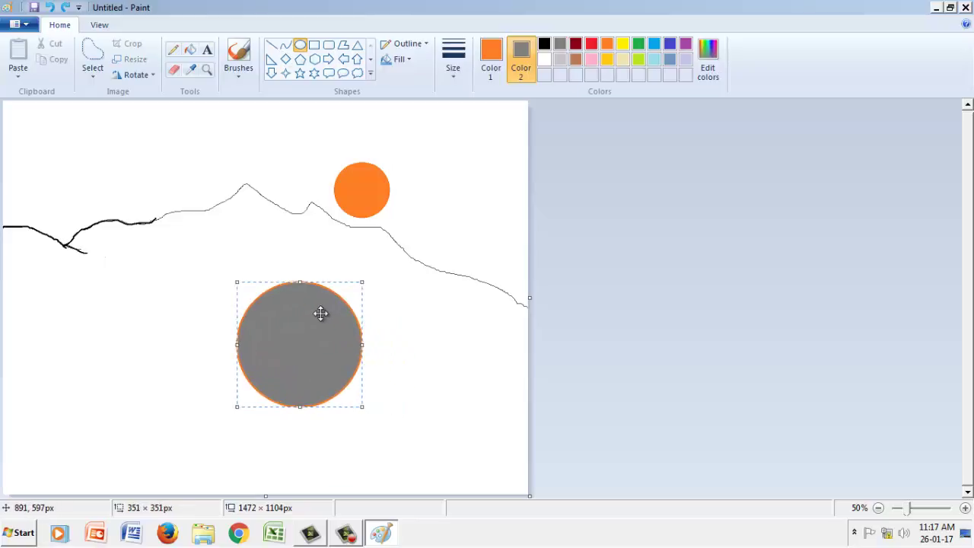
drag(320, 314, 307, 297)
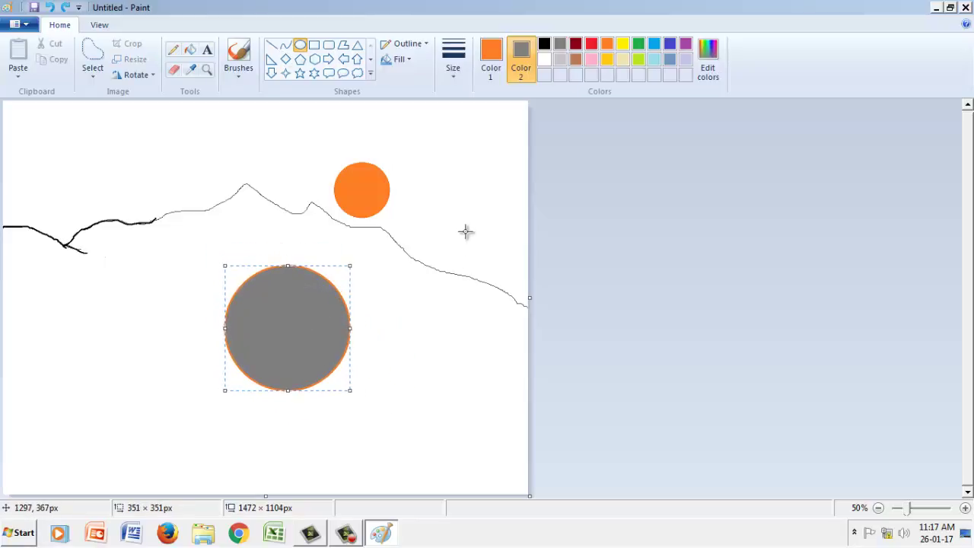
key(ctrl+z)
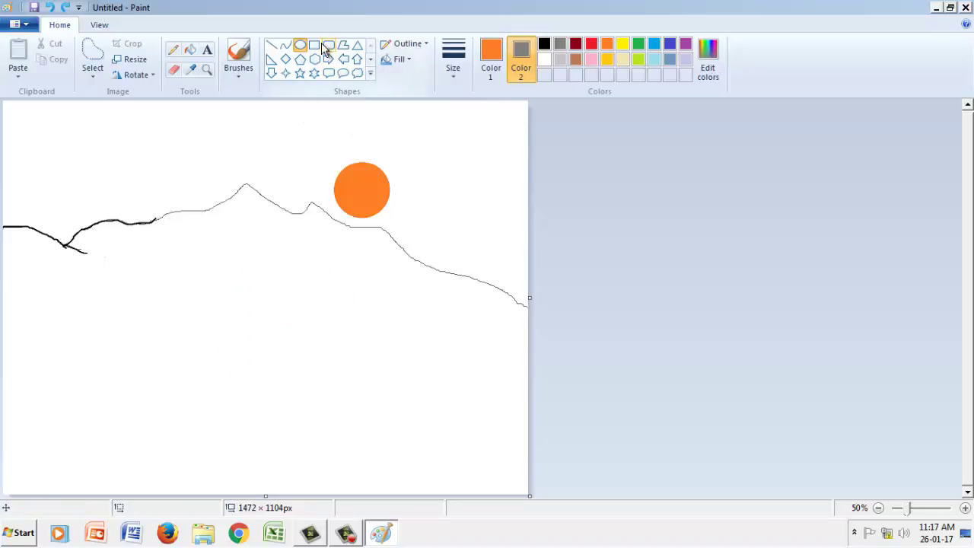
Step: Draw an orange horizontal line across the full canvas width at the foot of the mountains with the Line shape
click(273, 44)
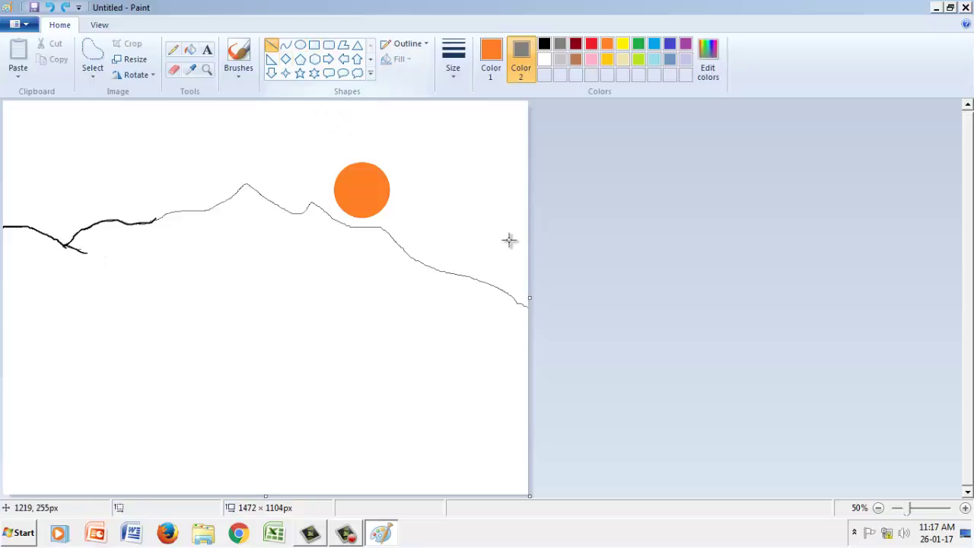
mouse_move(505, 208)
mouse_down()
mouse_move(250, 382)
mouse_move(206, 193)
mouse_move(170, 253)
mouse_up()
key(ctrl+z)
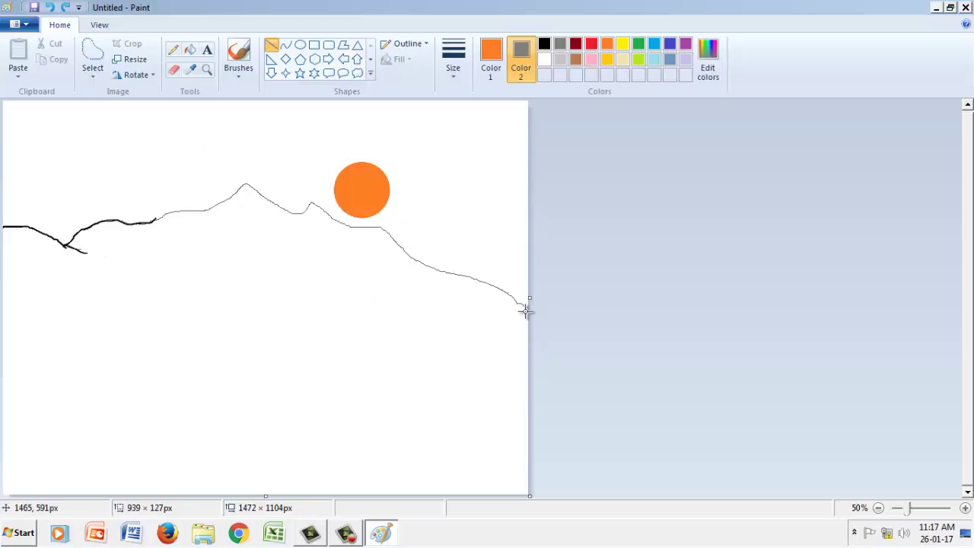
drag(525, 311, 3, 310)
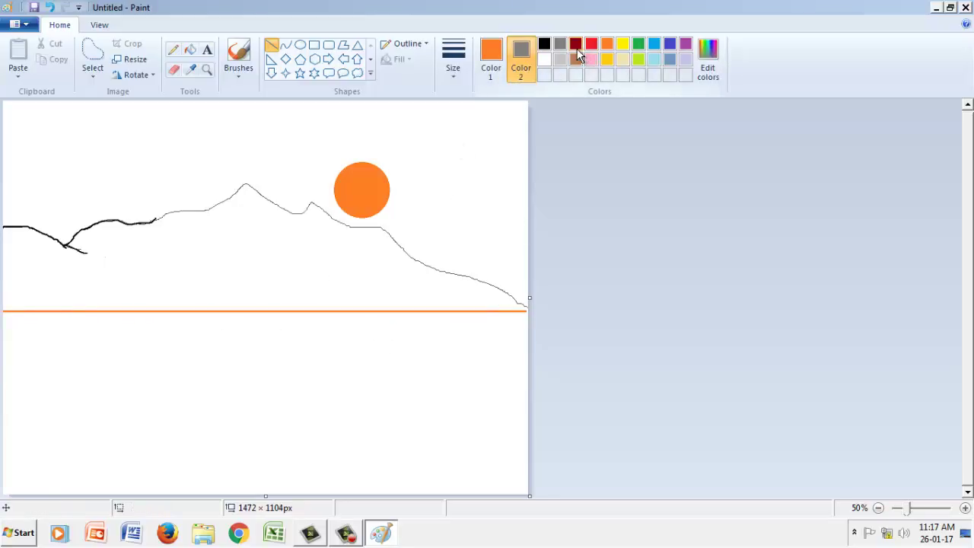
Step: Set Color 2 to dark red and Color 1 to green, and draw a full-width green line over the orange one
click(495, 67)
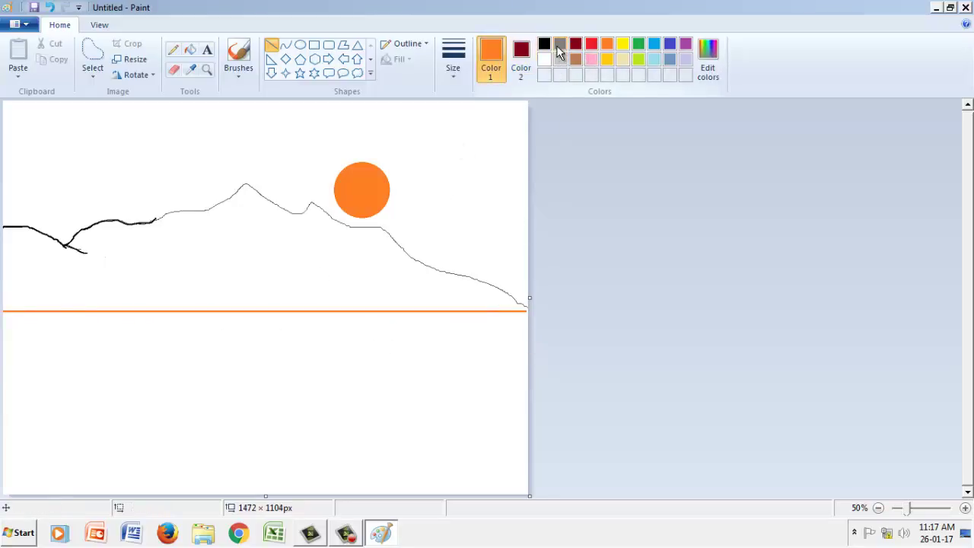
click(548, 45)
click(640, 43)
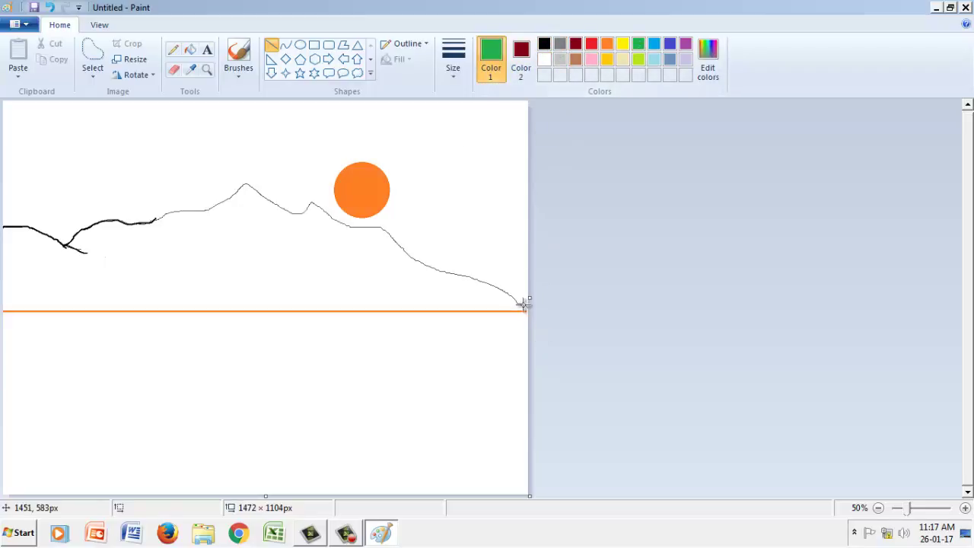
drag(529, 311, 2, 311)
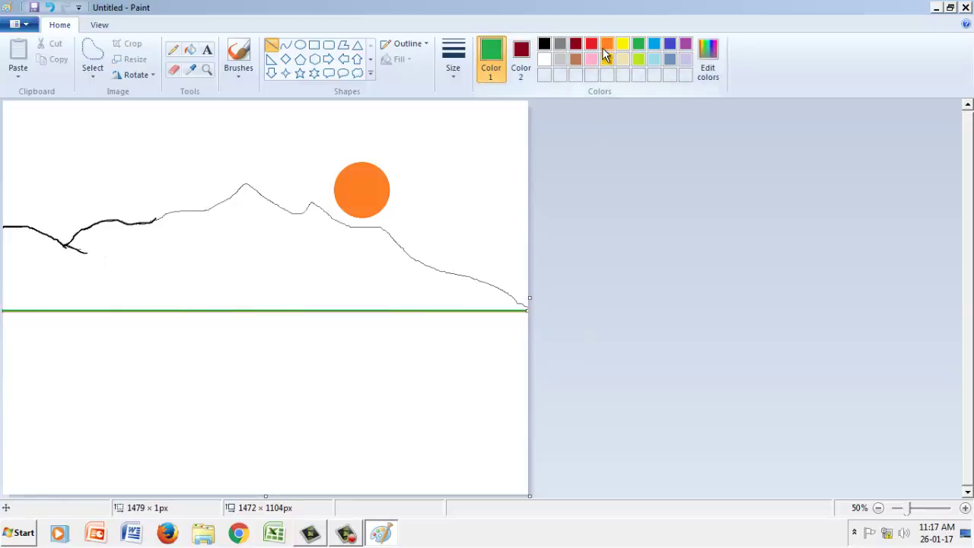
click(622, 44)
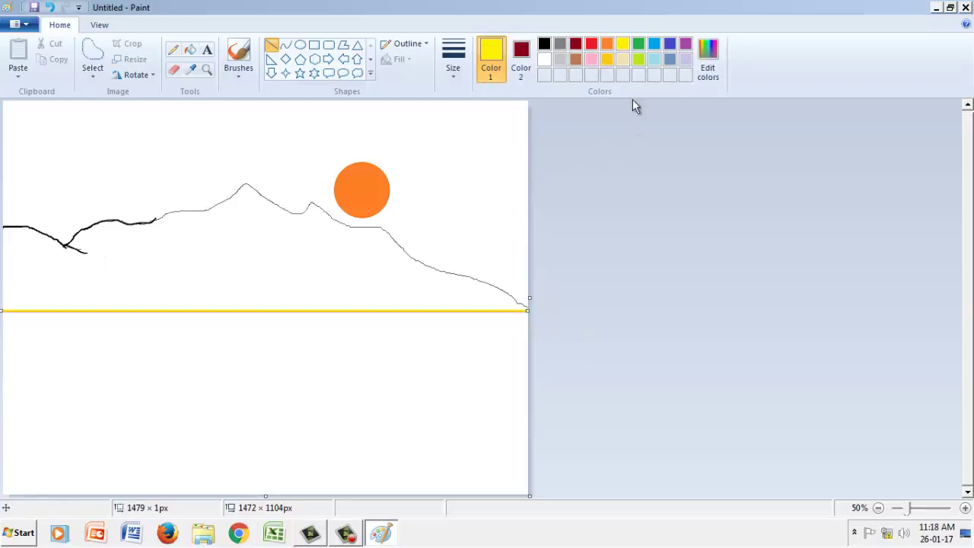
click(638, 44)
click(525, 318)
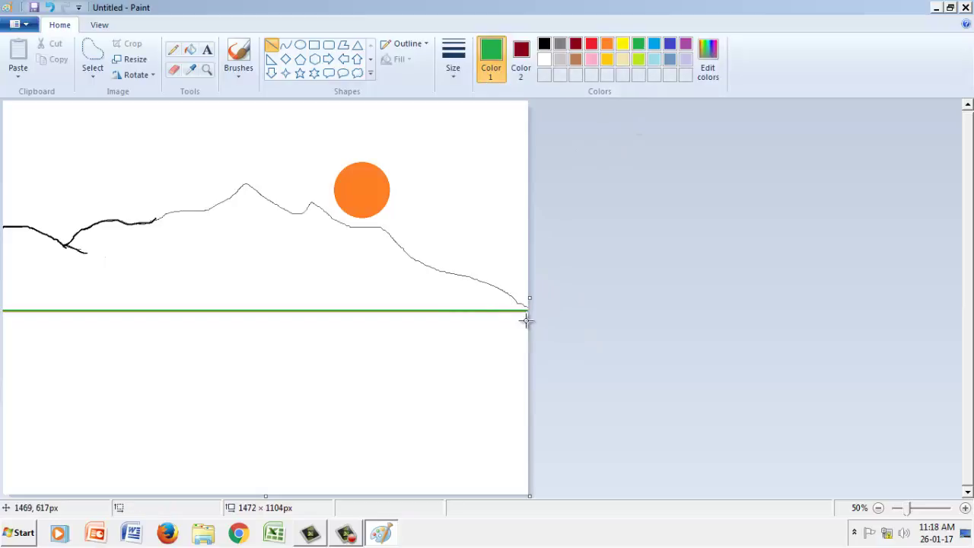
Step: Set Color 1 to yellow and draw a full-width yellow horizontal line along the underside of the green one
click(622, 44)
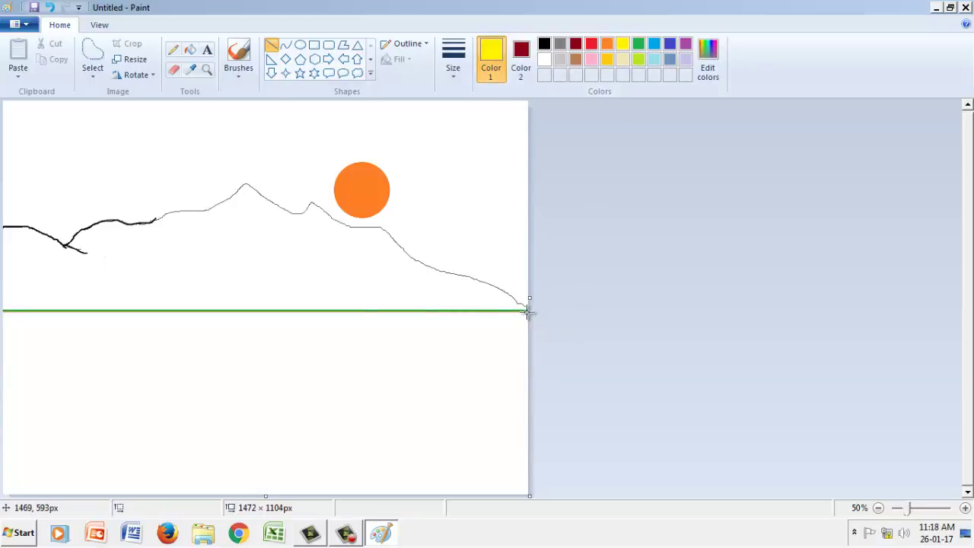
drag(526, 310, 2, 325)
click(391, 263)
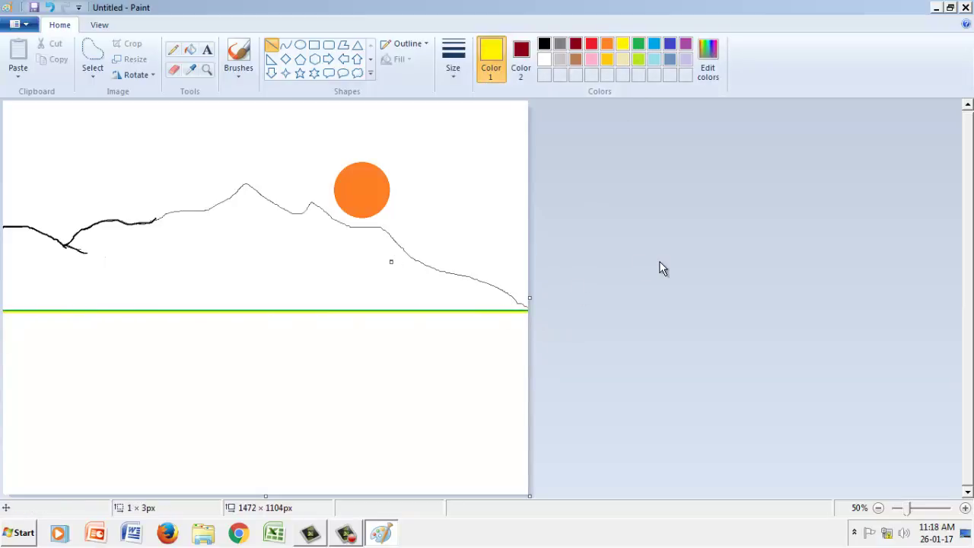
click(523, 58)
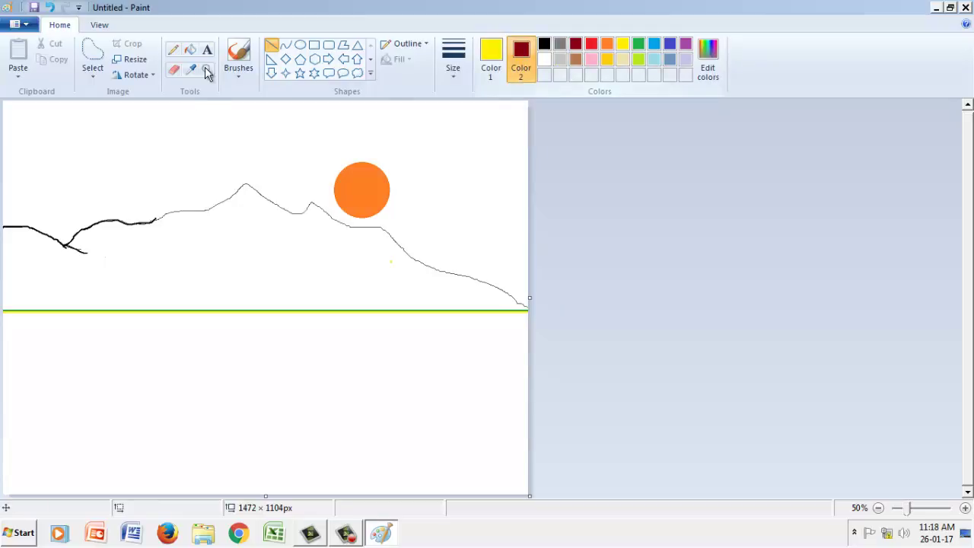
Step: Try a yellow line about 191 × 185 px below the horizon with the Curve shape, and undo it
click(287, 47)
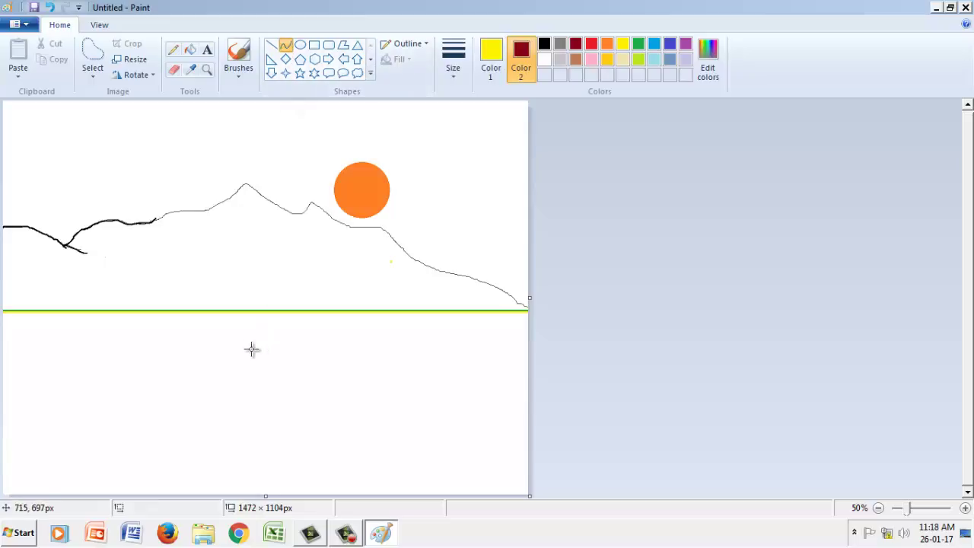
drag(211, 311, 278, 376)
key(ctrl+z)
Step: Set Color 1 to black and draw two joined curves with the Curve shape, winding from the middle of the horizon to the canvas's lower edge
click(496, 55)
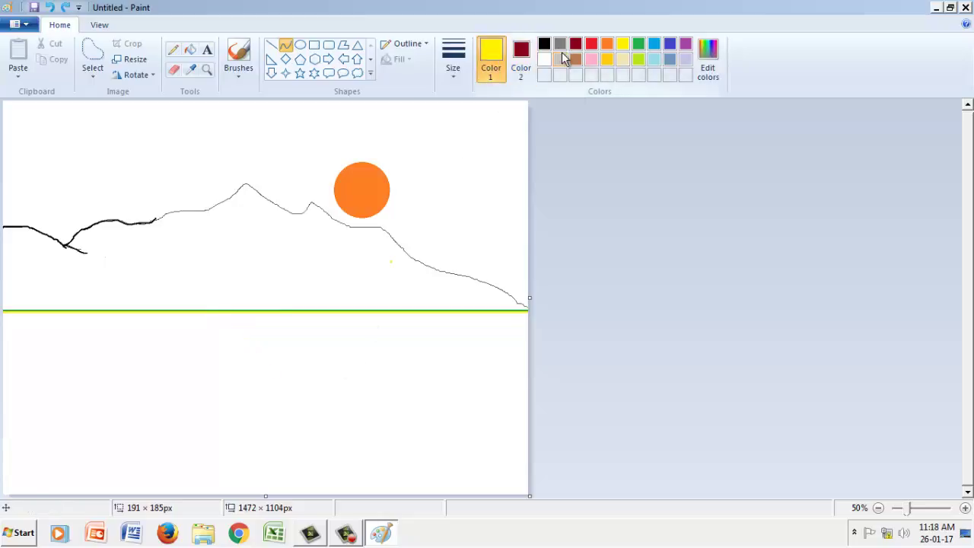
click(550, 46)
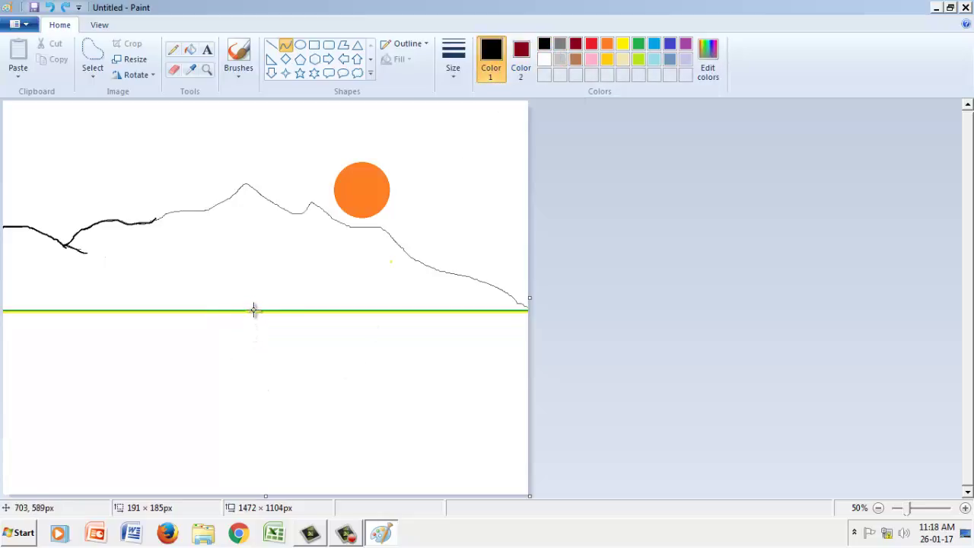
drag(254, 310, 354, 409)
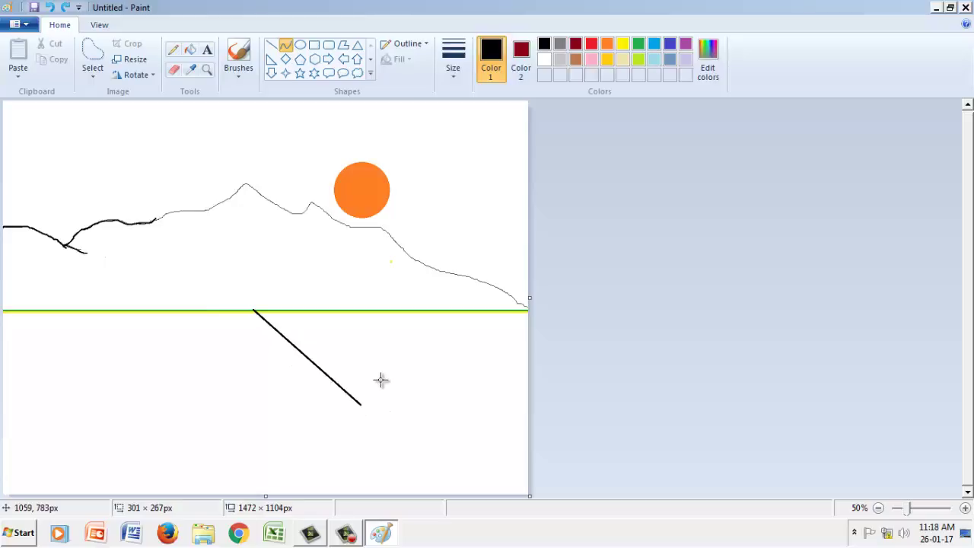
drag(359, 356, 318, 337)
click(371, 420)
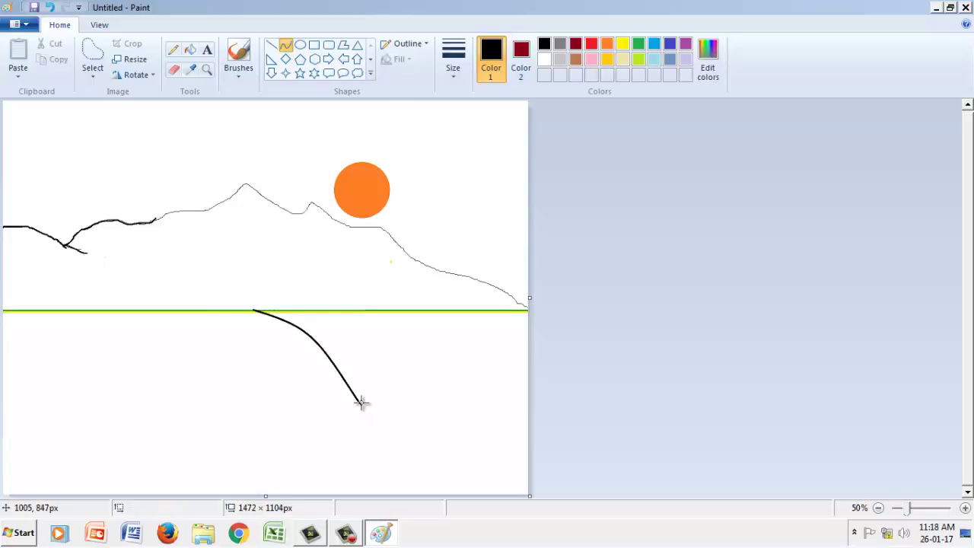
drag(360, 405, 409, 455)
click(673, 468)
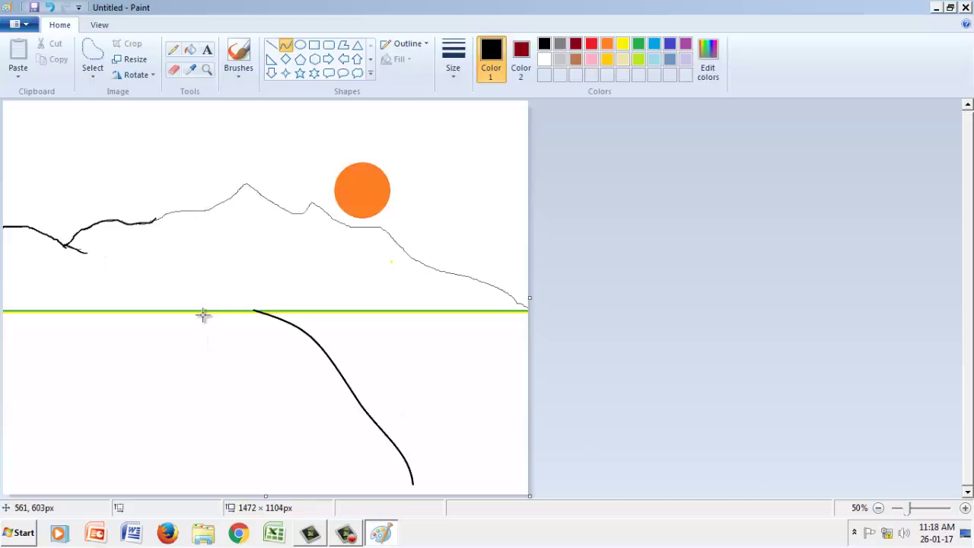
Step: Draw the path's second edge with two joined curves, the upper one about 333 × 371 px, and extend both edges to the canvas's lower edge
drag(195, 312, 314, 445)
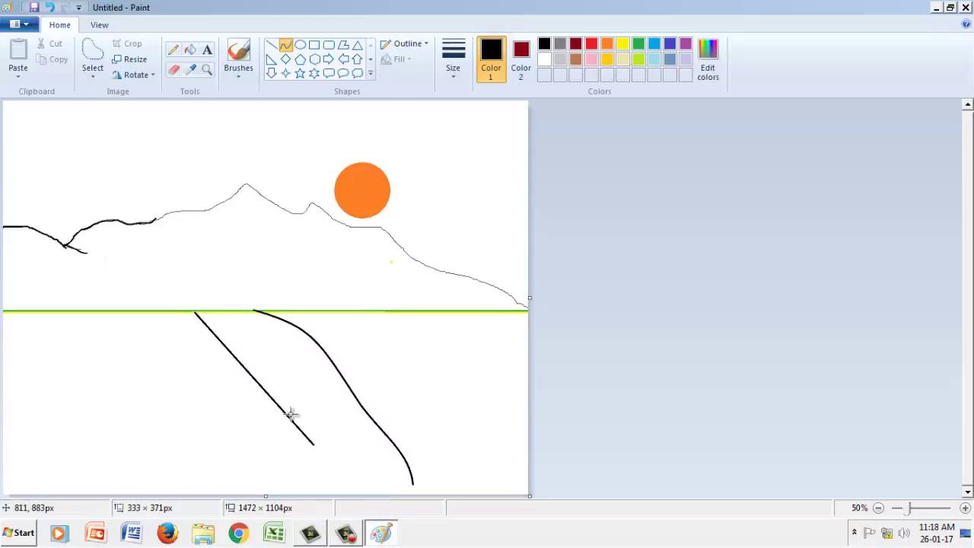
mouse_move(287, 408)
mouse_down()
mouse_move(284, 396)
mouse_move(312, 395)
mouse_move(297, 365)
mouse_move(304, 402)
mouse_up()
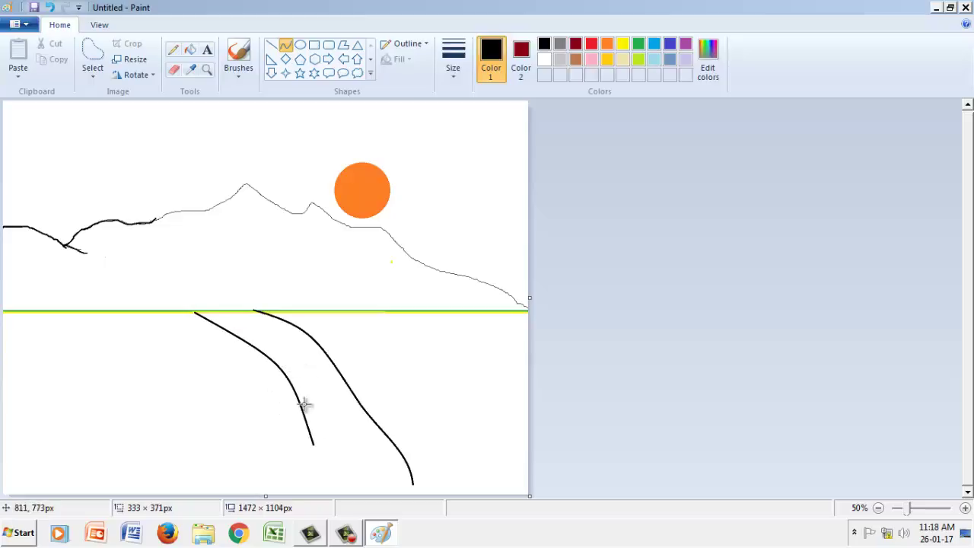
click(320, 463)
click(340, 463)
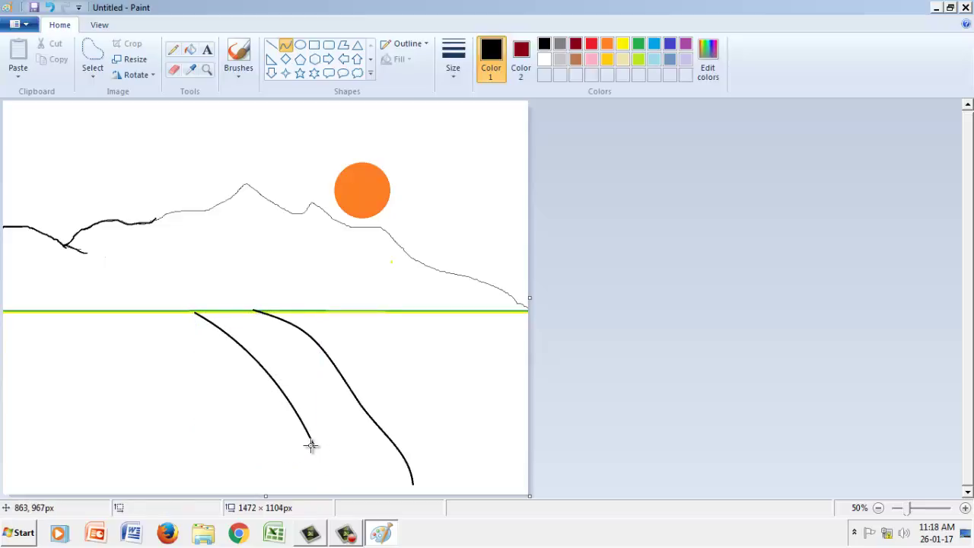
mouse_move(314, 447)
mouse_down()
mouse_move(343, 494)
mouse_move(331, 483)
mouse_move(333, 460)
mouse_move(322, 484)
mouse_move(330, 470)
mouse_up()
click(459, 458)
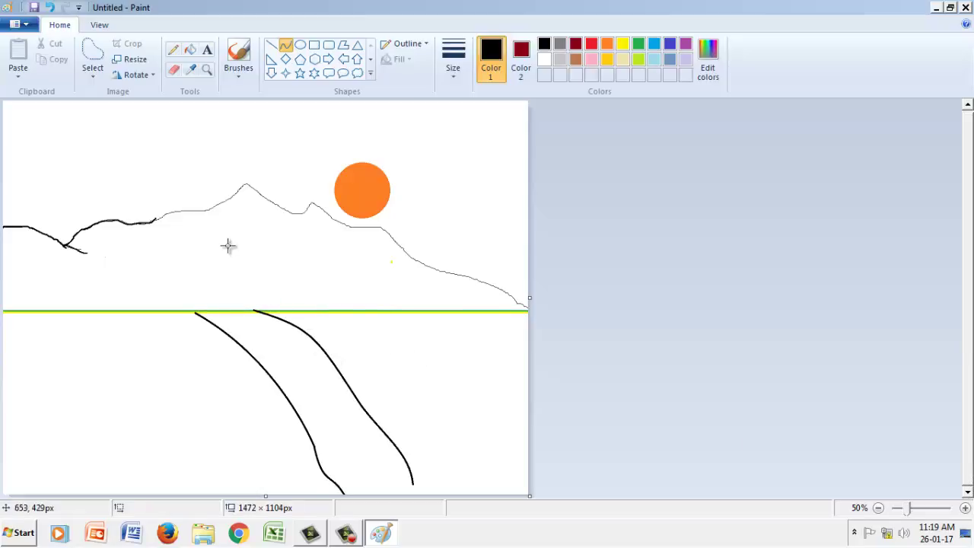
click(174, 48)
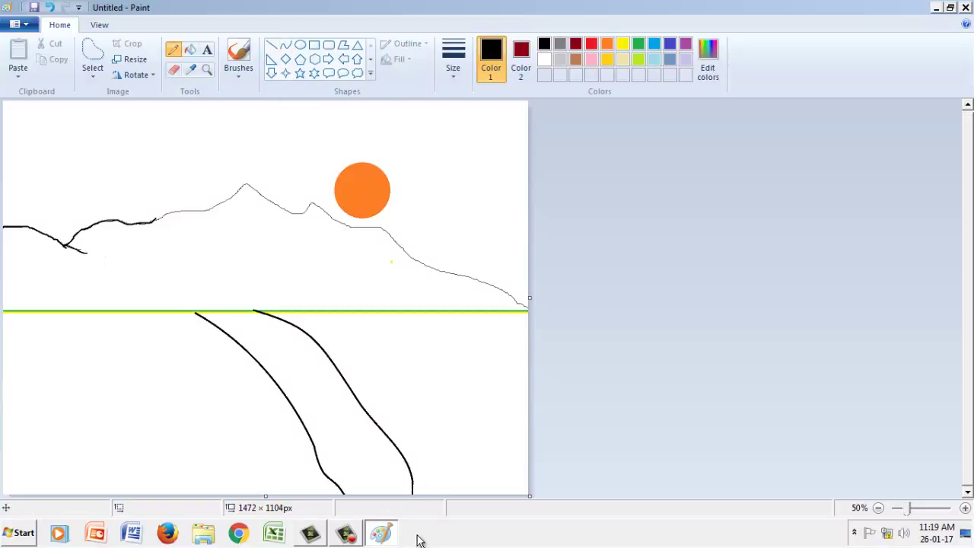
Step: Try filling the area between the two path edges with black, and undo the fill
click(190, 49)
click(263, 322)
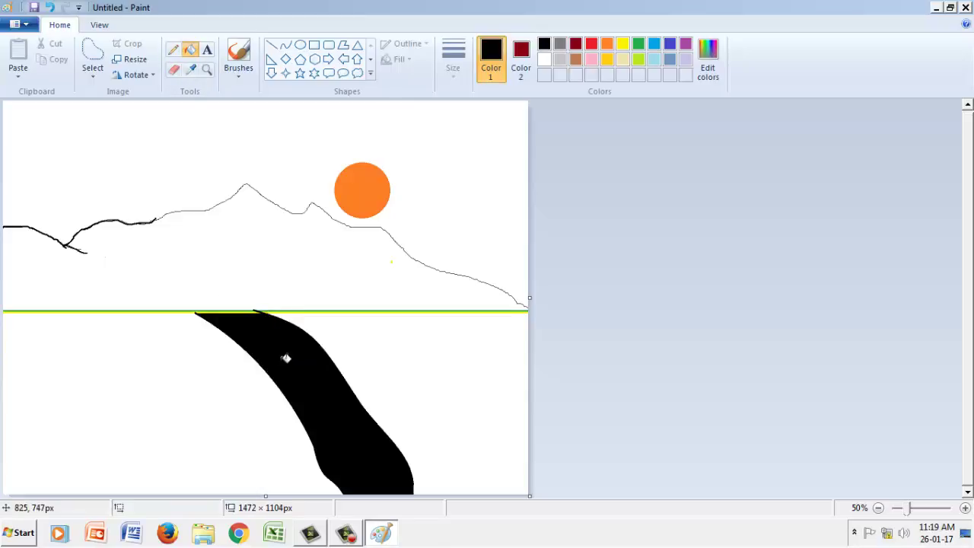
key(ctrl+z)
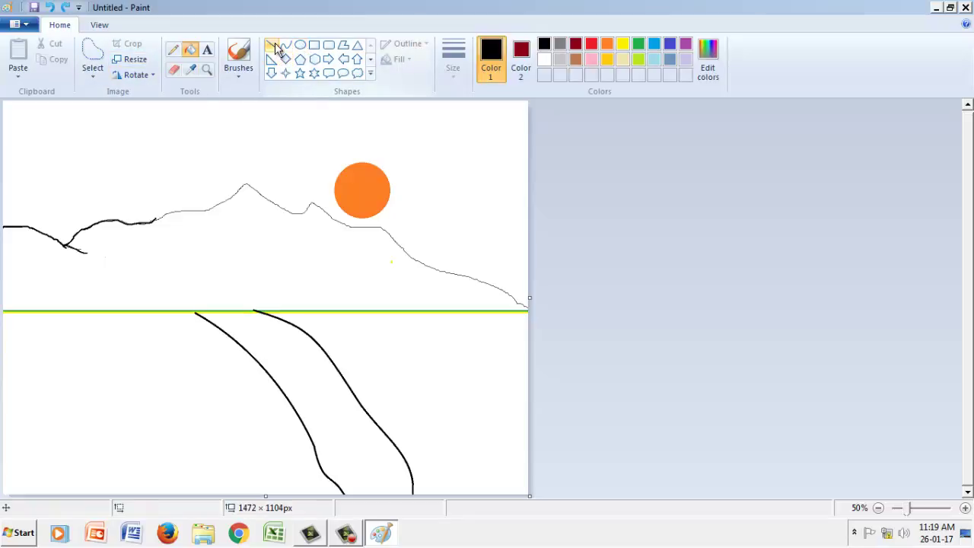
Step: Draw an unclosed black loop with the Pencil beside the path below the sun, then try filling it with pink and undo the fill
click(174, 50)
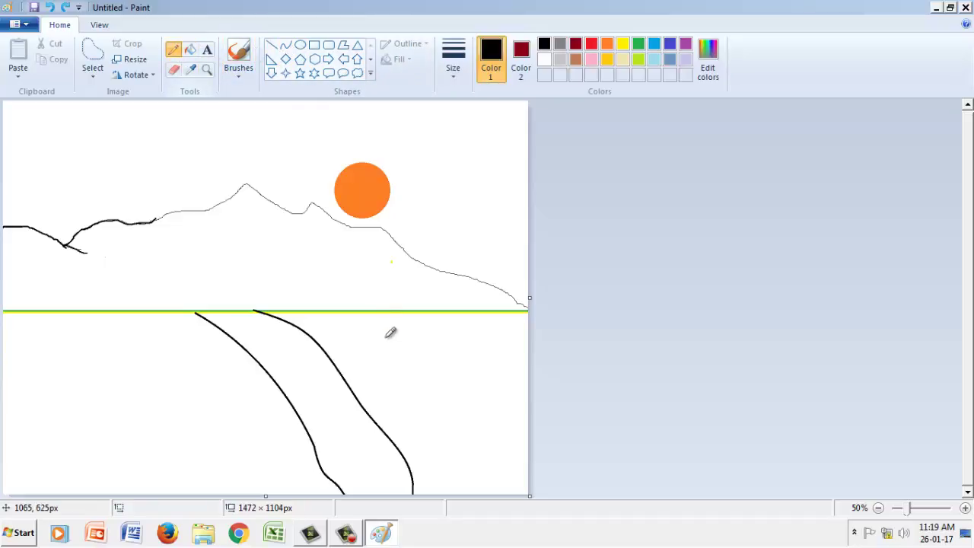
mouse_move(412, 344)
mouse_down()
mouse_move(401, 367)
mouse_move(405, 406)
mouse_move(456, 406)
mouse_move(469, 362)
mouse_move(457, 339)
mouse_move(399, 336)
mouse_up()
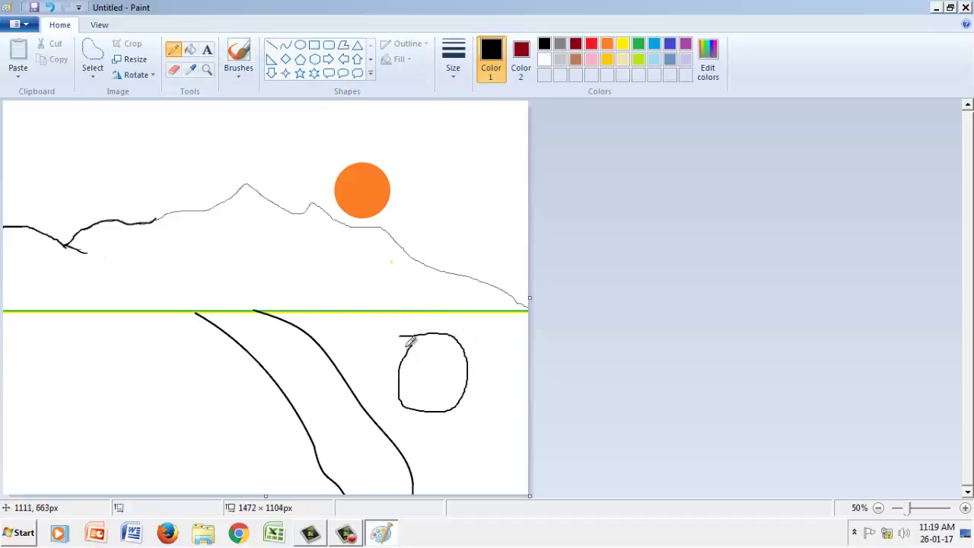
click(191, 51)
click(592, 60)
click(444, 360)
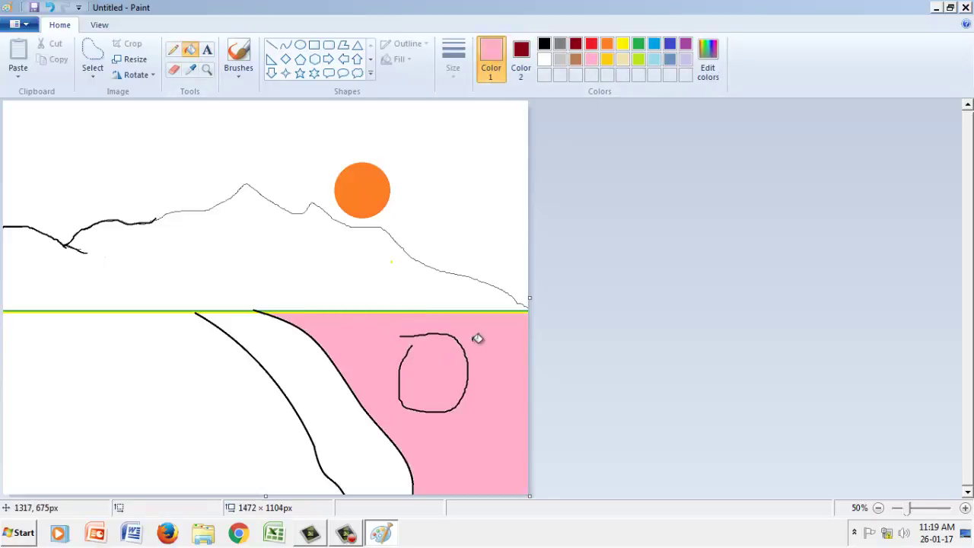
key(ctrl+z)
Step: Try the pink fill on the mountains, the path and the ground on its far side from the loop, undoing each fill
click(284, 271)
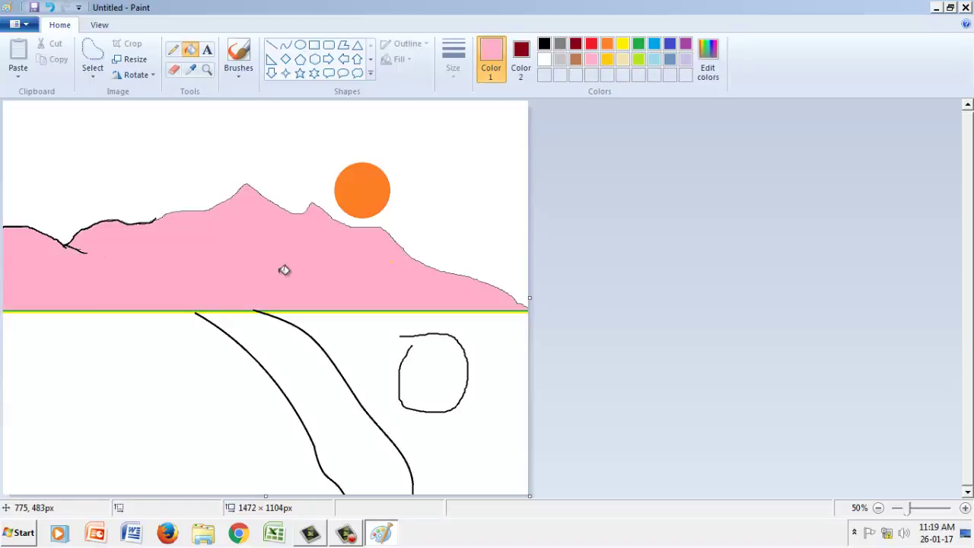
key(ctrl+z)
click(294, 355)
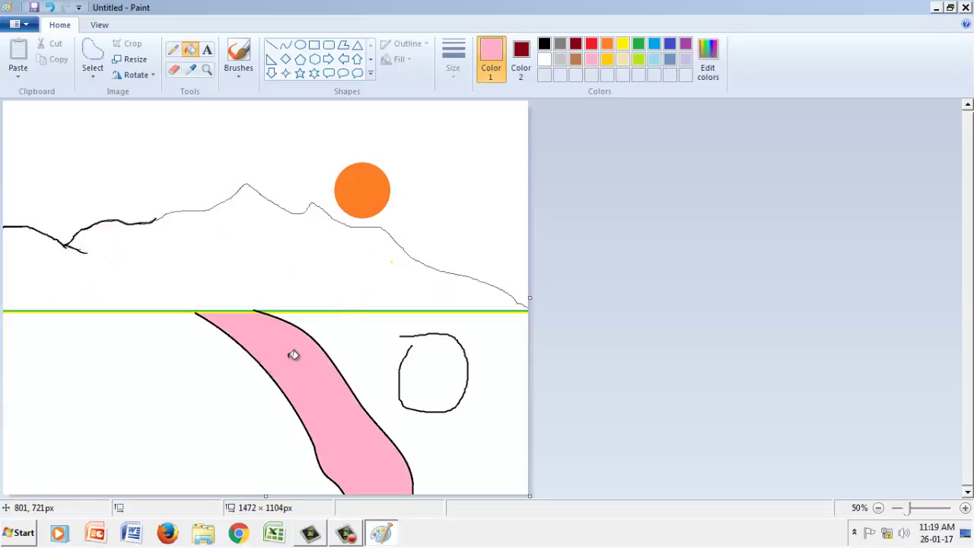
key(ctrl+z)
click(109, 385)
key(ctrl+z)
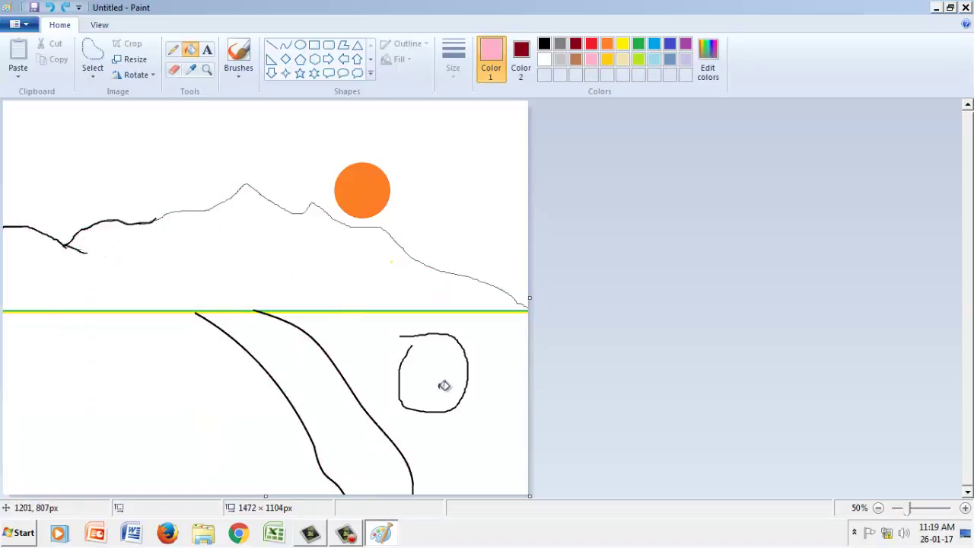
Step: Try the pink fill inside the unclosed loop once more, inspect its gap at 100% zoom, and undo the fill
click(429, 383)
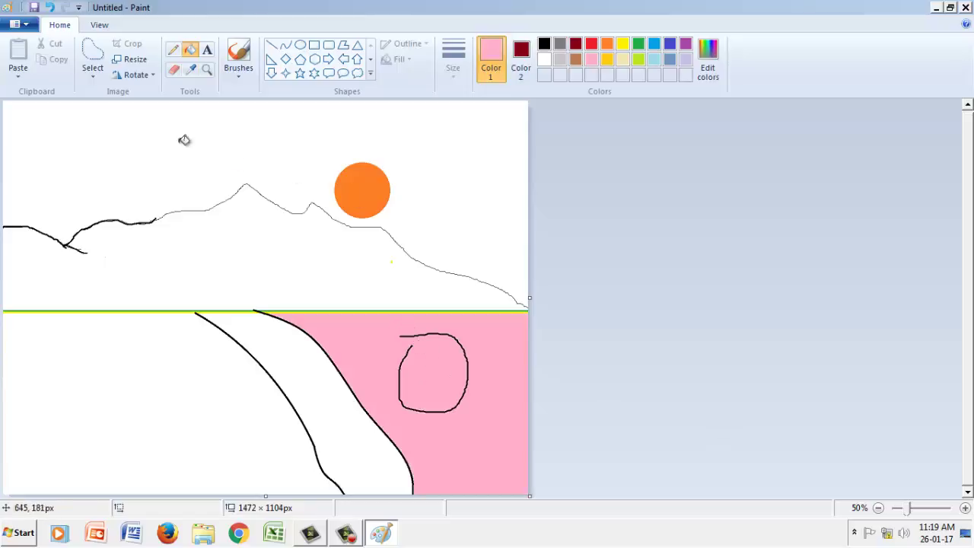
click(207, 70)
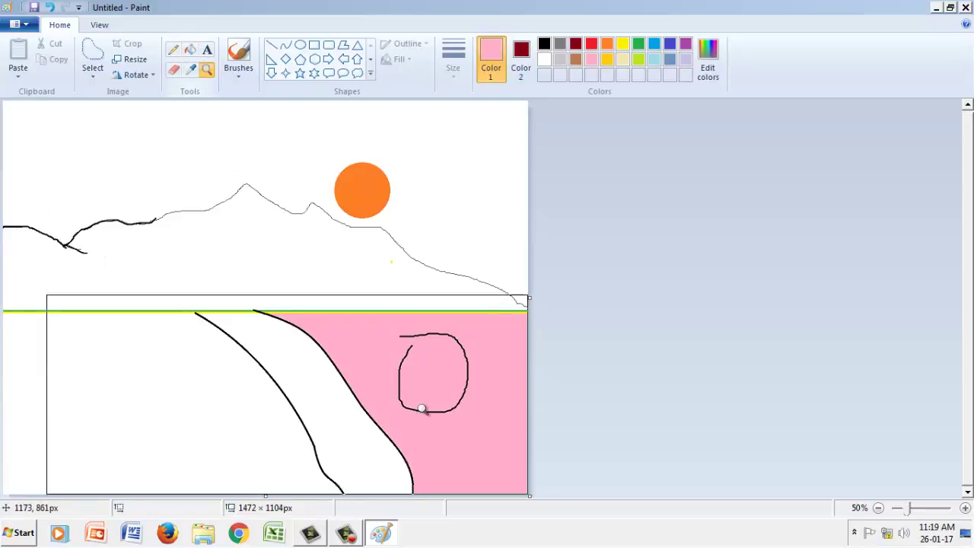
click(287, 377)
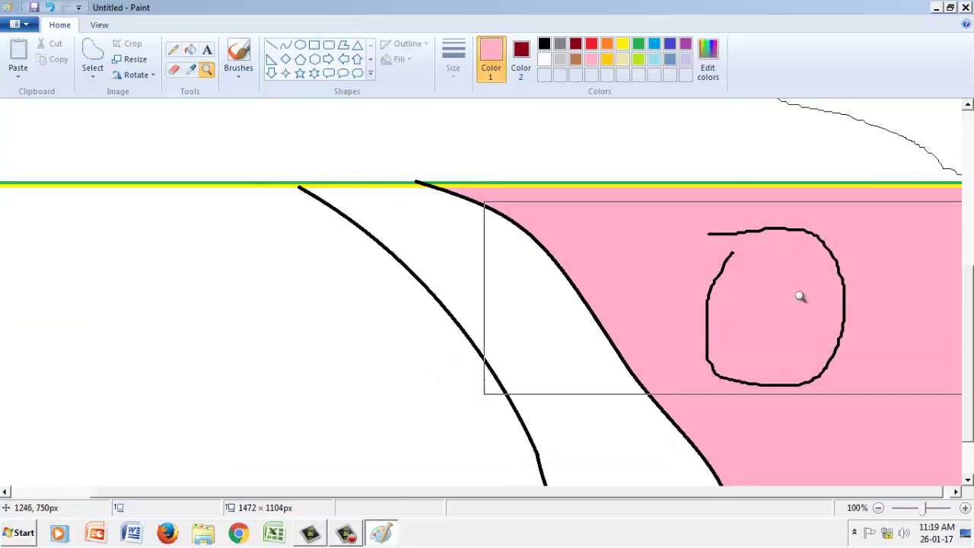
key(ctrl+z)
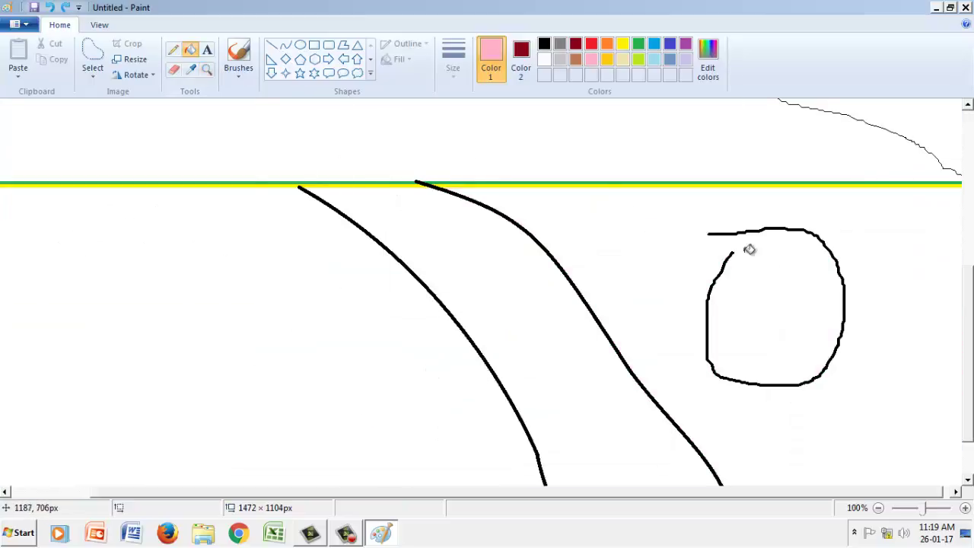
Step: Close the gap in the loop with a black Pencil stroke, and fill the loop with pink
click(173, 50)
click(522, 59)
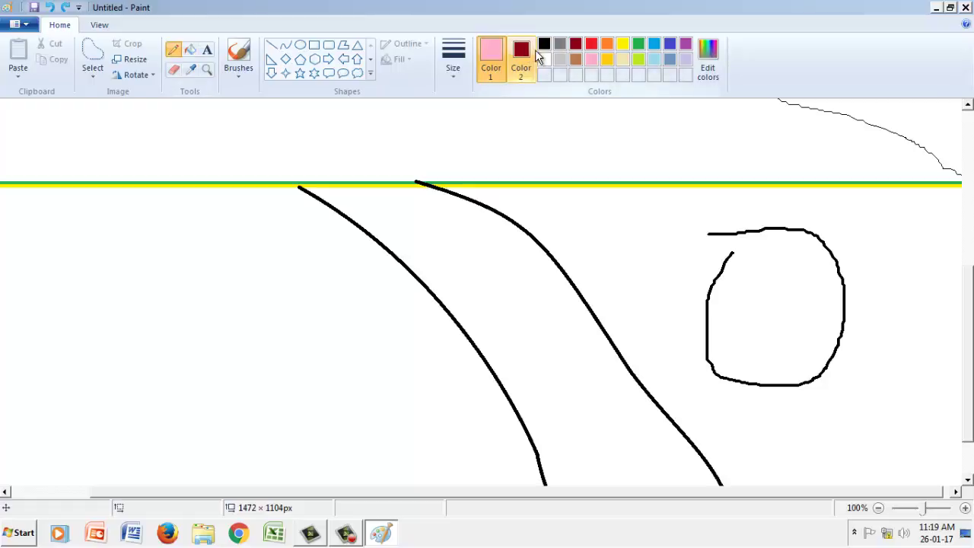
click(544, 44)
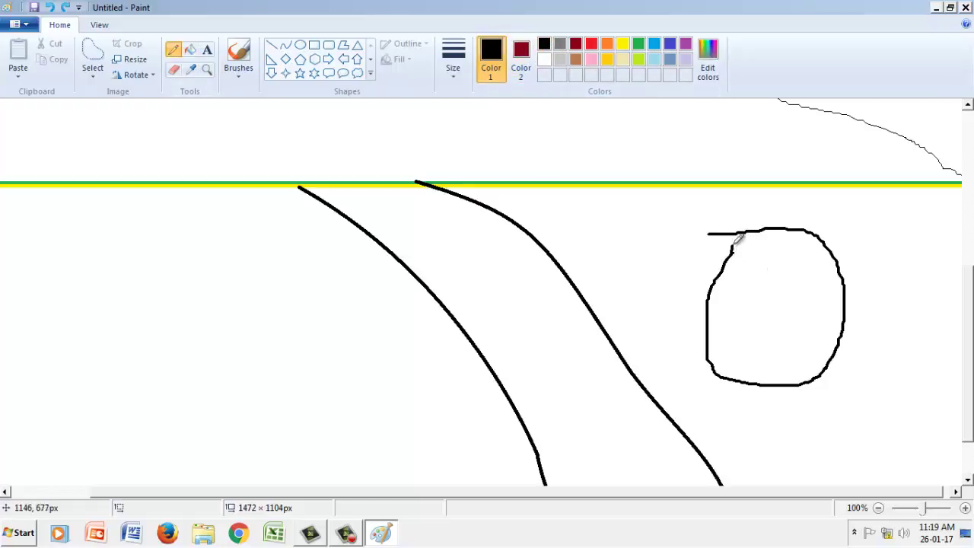
click(190, 50)
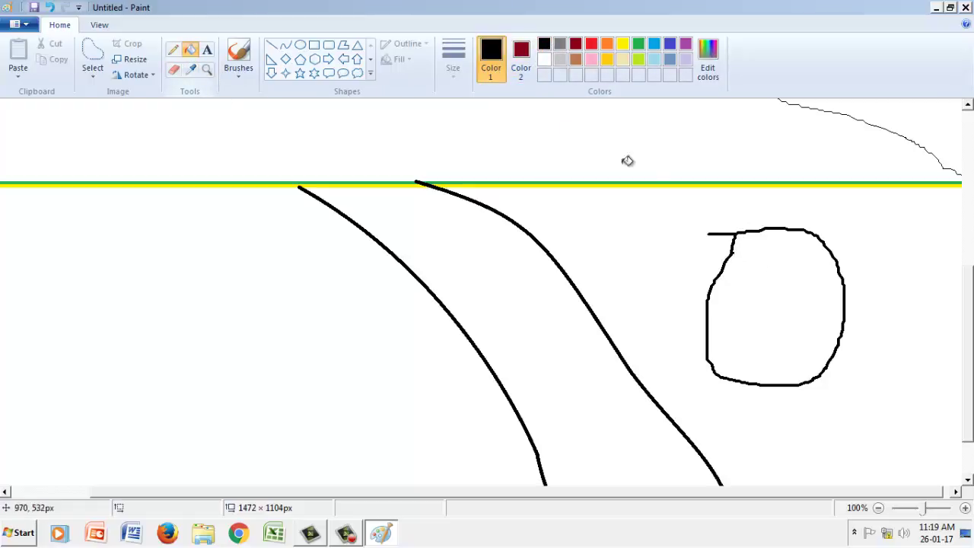
click(592, 59)
click(780, 291)
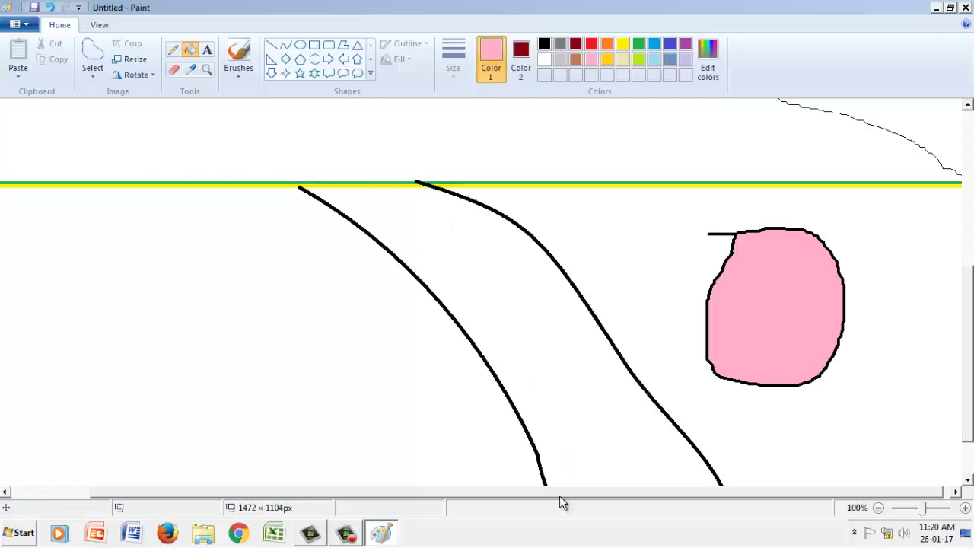
Step: Zoom out to 50% and rub the Eraser across the upper part of the pink loop with Color 2 still dark red
scroll(971, 401, down, 3)
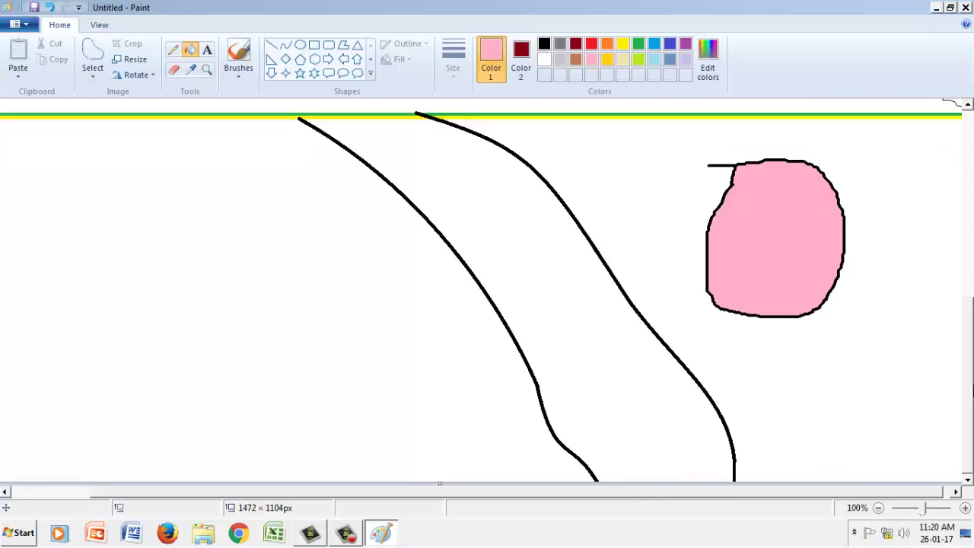
drag(972, 390, 972, 290)
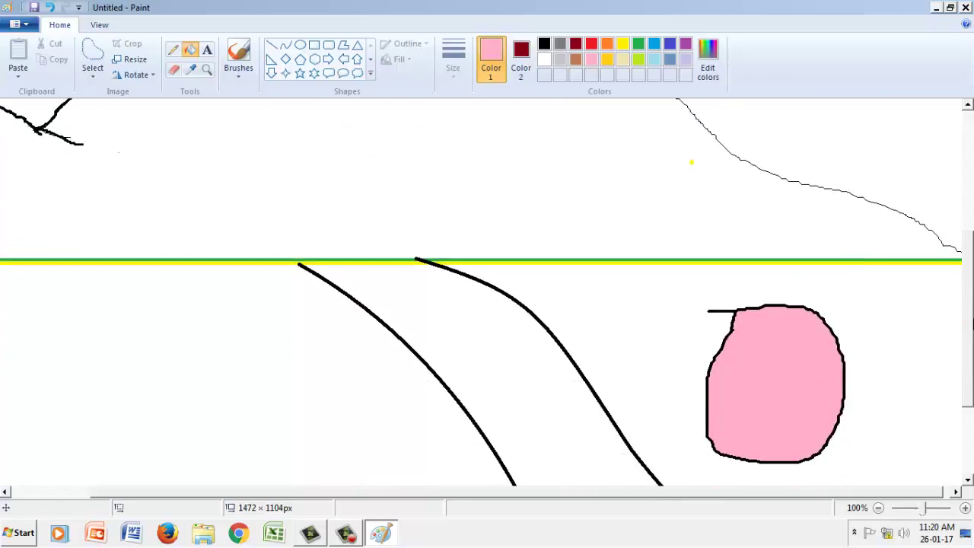
click(206, 71)
right_click(445, 180)
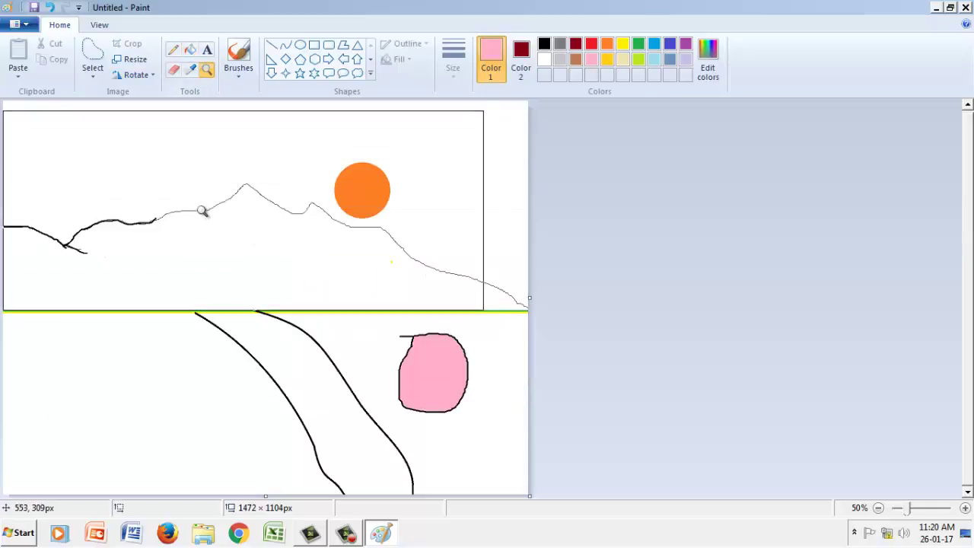
click(173, 50)
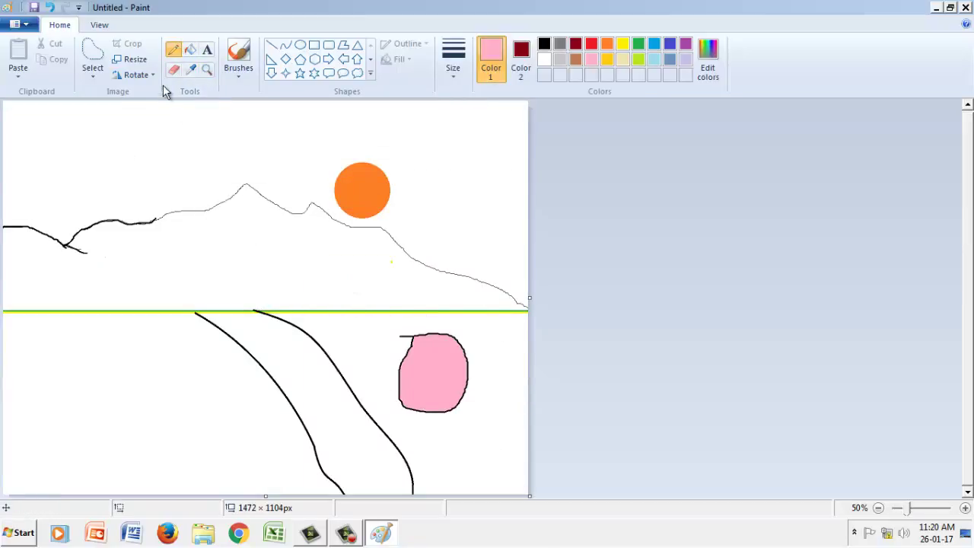
click(174, 69)
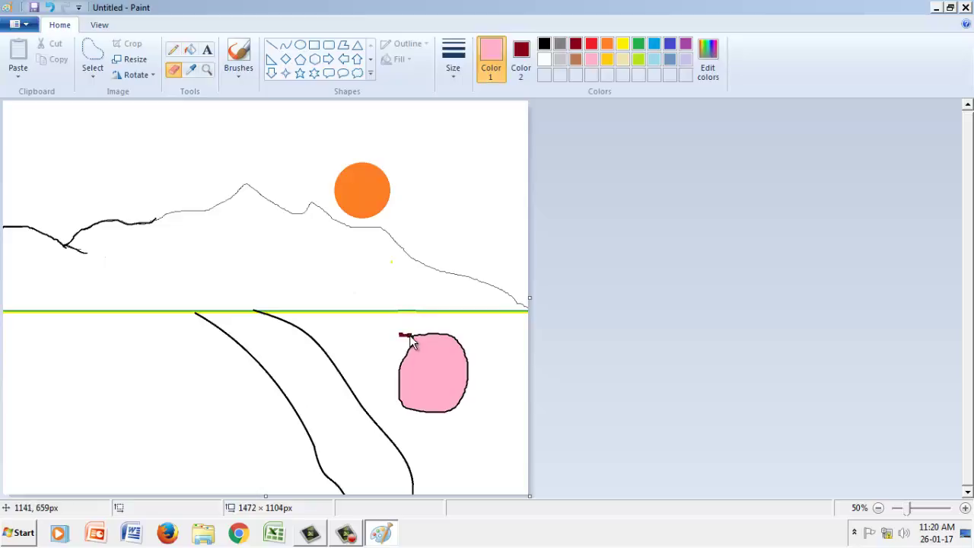
mouse_move(409, 337)
mouse_down()
mouse_move(439, 335)
mouse_move(397, 343)
mouse_move(473, 344)
mouse_move(425, 344)
mouse_move(453, 341)
mouse_move(459, 358)
mouse_move(407, 355)
mouse_move(448, 354)
mouse_up()
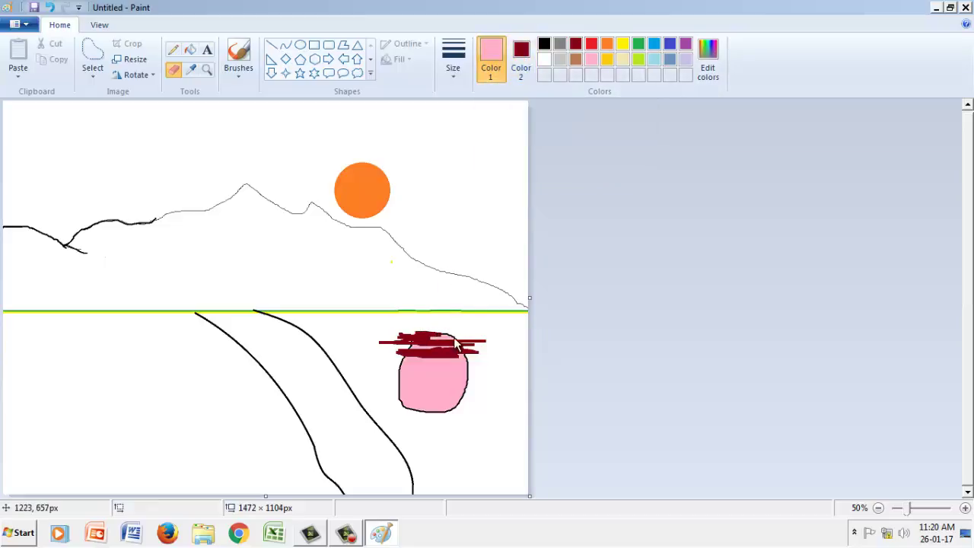
mouse_move(462, 344)
mouse_down()
mouse_move(388, 329)
mouse_move(475, 348)
mouse_up()
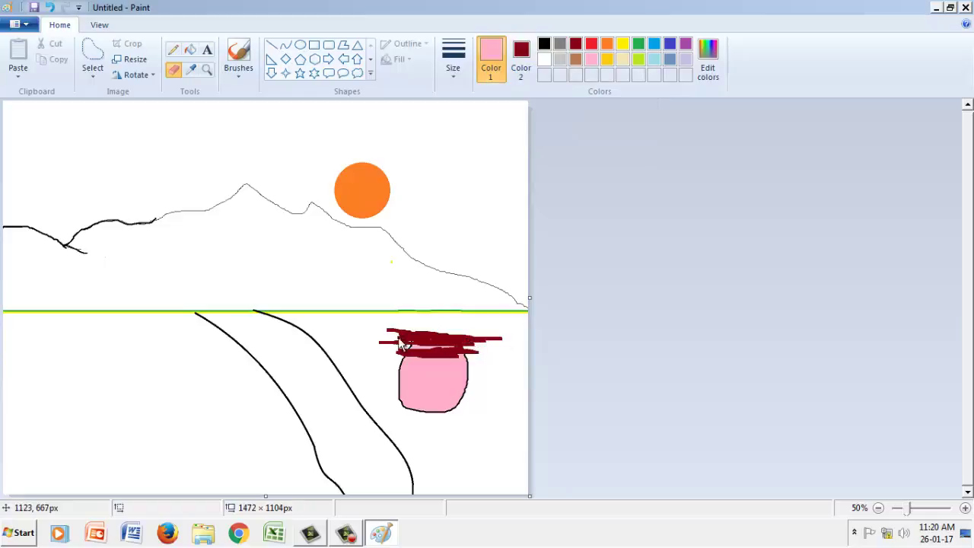
mouse_move(403, 344)
mouse_down()
mouse_move(448, 355)
mouse_move(425, 352)
mouse_up()
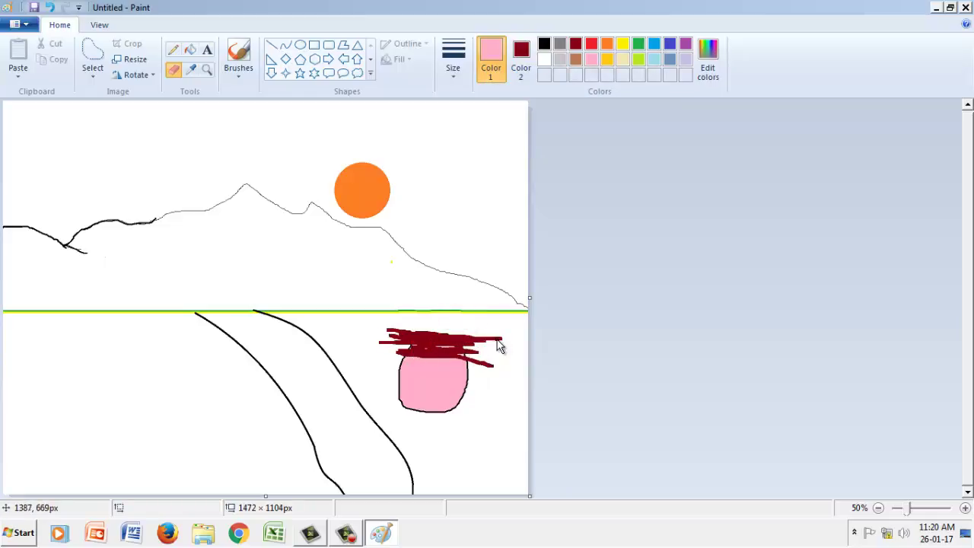
Step: Cover the rest of the pink loop with dark red Eraser strokes, and undo the stray stroke made between the loop and the path
mouse_move(411, 349)
mouse_down()
mouse_move(403, 396)
mouse_move(423, 355)
mouse_move(453, 411)
mouse_up()
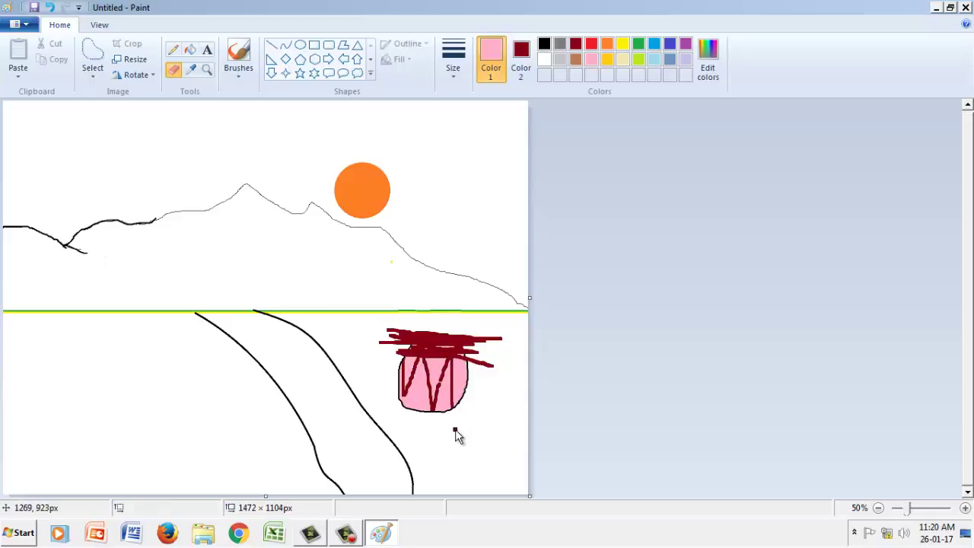
mouse_move(456, 366)
mouse_down()
mouse_move(457, 444)
mouse_move(474, 381)
mouse_move(476, 446)
mouse_up()
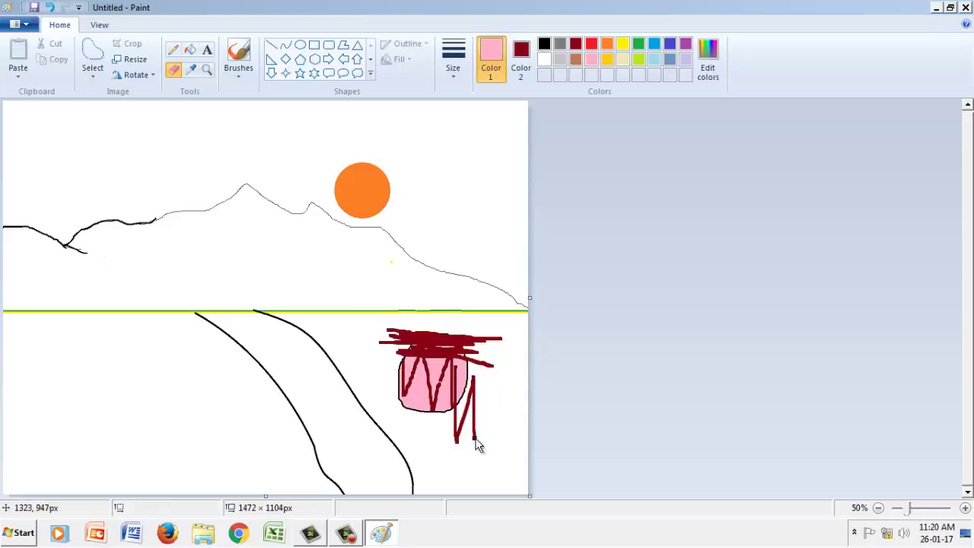
mouse_move(460, 396)
mouse_down()
mouse_move(427, 441)
mouse_move(413, 384)
mouse_move(431, 354)
mouse_move(442, 413)
mouse_move(387, 363)
mouse_up()
mouse_move(397, 428)
mouse_down()
mouse_move(415, 341)
mouse_move(440, 370)
mouse_move(450, 407)
mouse_move(446, 351)
mouse_move(437, 378)
mouse_up()
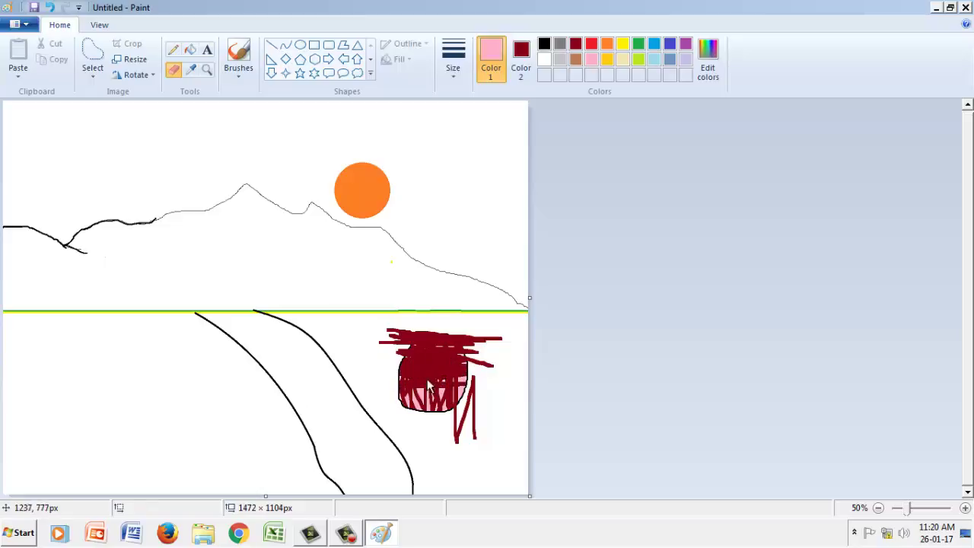
mouse_move(449, 386)
mouse_down()
mouse_move(400, 402)
mouse_move(407, 409)
mouse_up()
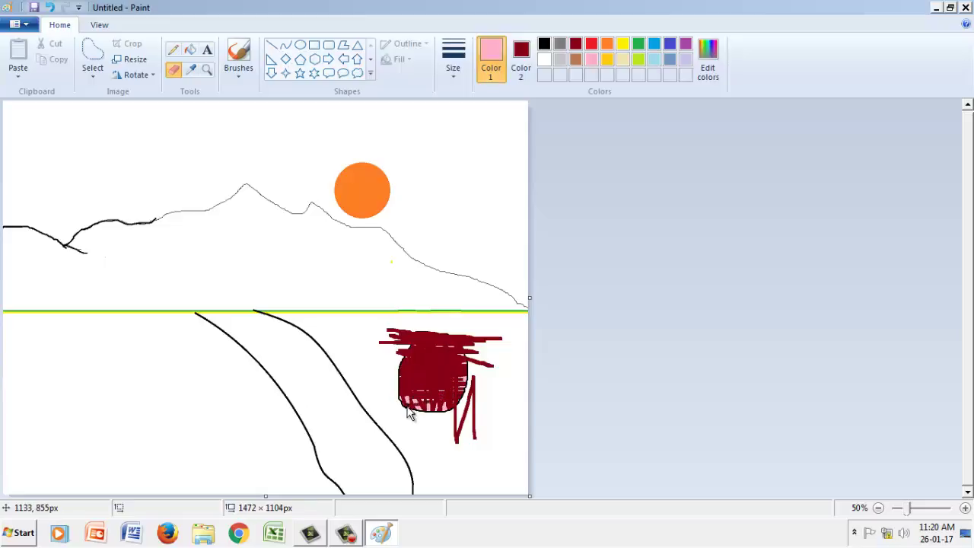
mouse_move(376, 344)
mouse_down()
mouse_move(343, 338)
mouse_move(339, 366)
mouse_move(316, 357)
mouse_move(378, 323)
mouse_move(340, 312)
mouse_move(348, 352)
mouse_up()
key(ctrl+z)
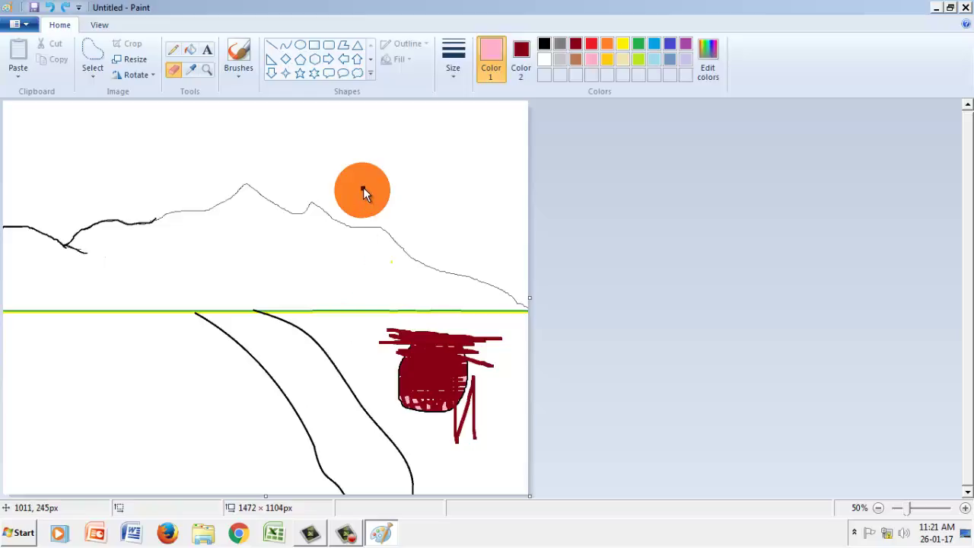
Step: Try a dark red Eraser stroke from the sun down across the mountain ridge, and undo it
drag(363, 188, 381, 282)
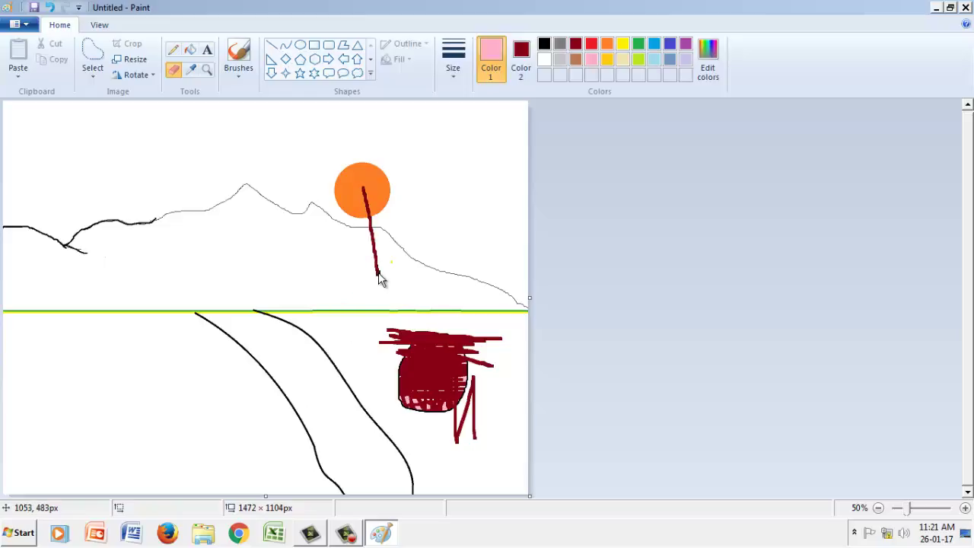
key(ctrl+z)
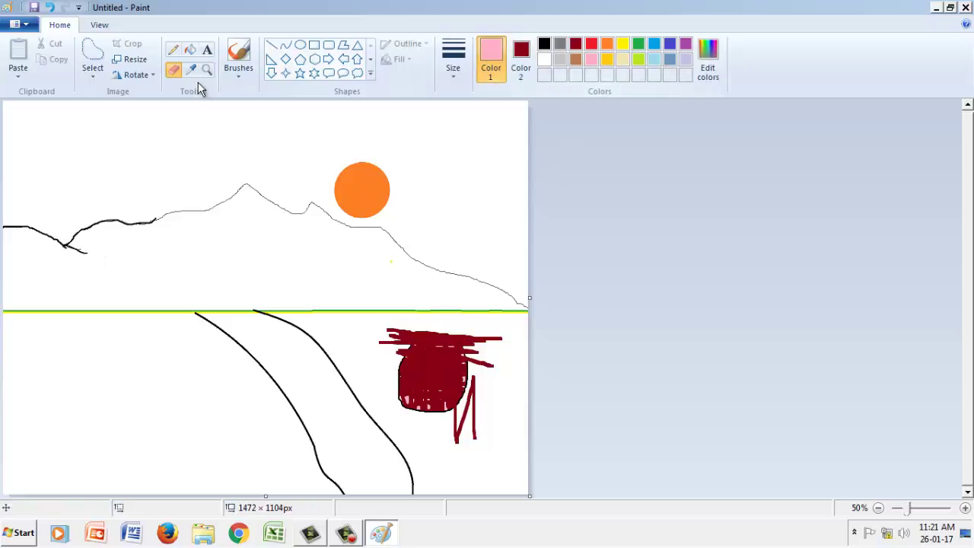
Step: Undo a trial diamond, draw a pink one with a dark red outline, about 243 × 357 px, and place it over the ridge left of the tallest peak
click(286, 58)
mouse_move(240, 173)
mouse_down()
mouse_move(312, 263)
mouse_move(302, 234)
mouse_up()
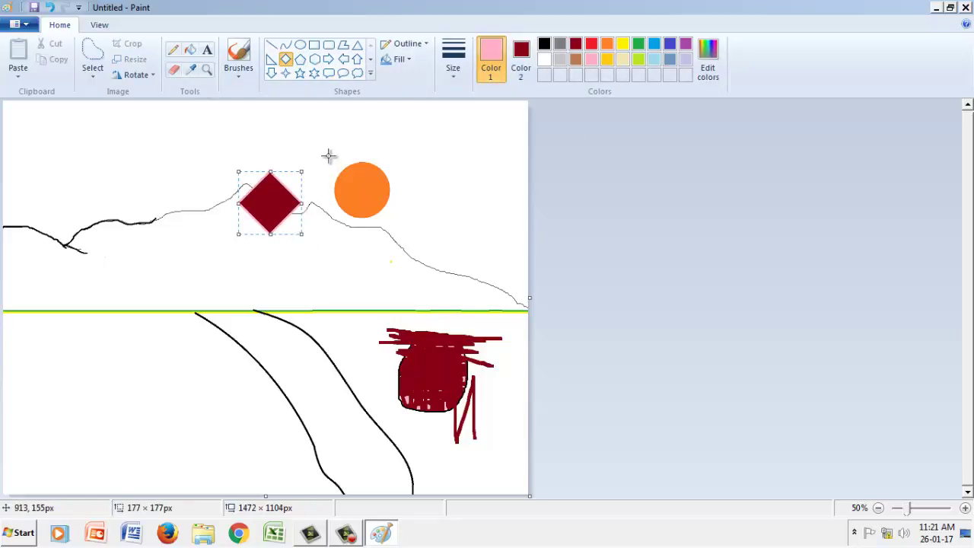
key(ctrl+z)
drag(248, 146, 338, 273)
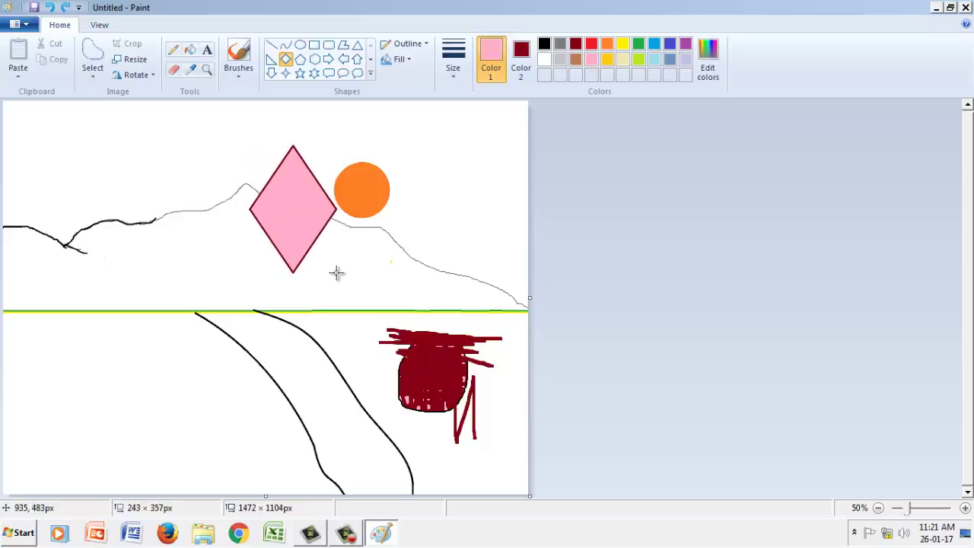
mouse_move(288, 211)
mouse_down()
mouse_move(113, 215)
mouse_move(168, 204)
mouse_up()
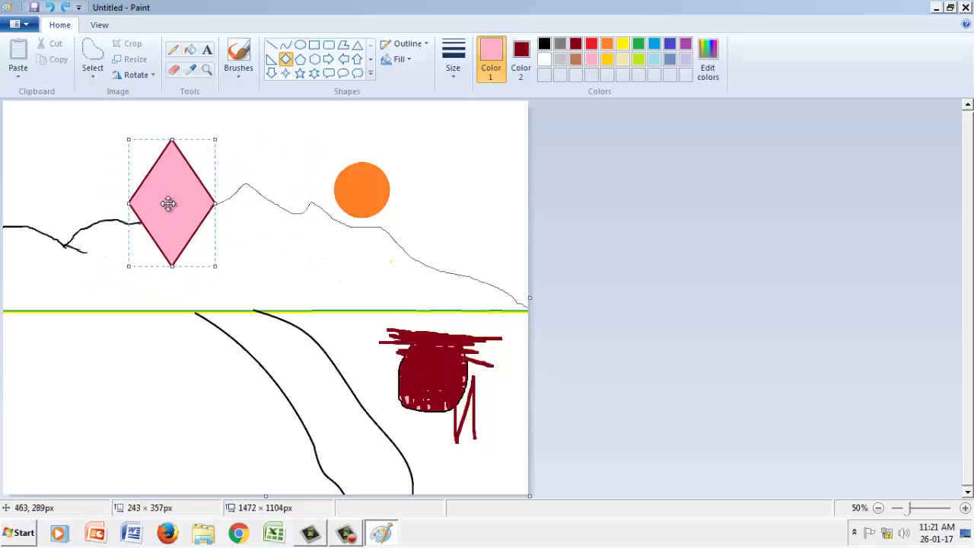
click(280, 232)
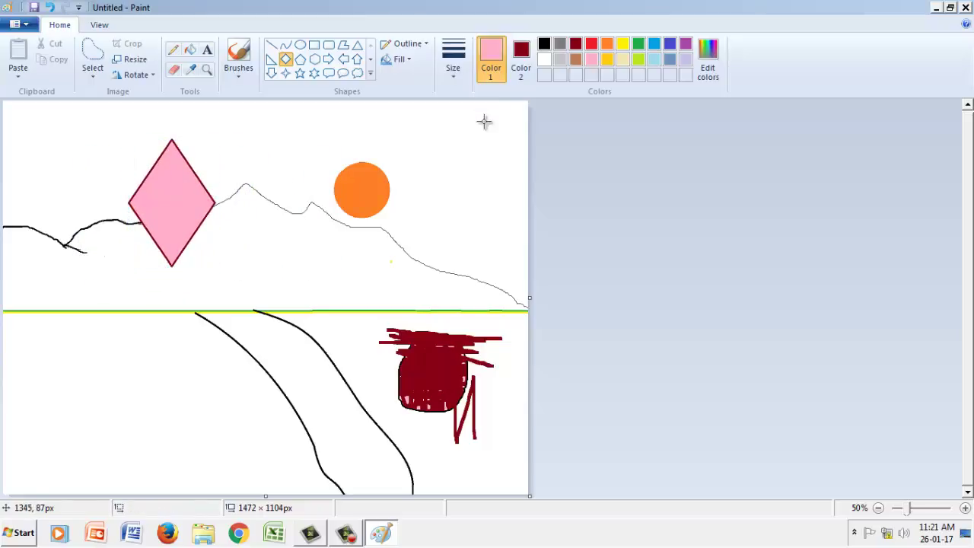
Step: Try dark red Eraser strokes across the pink diamond, and undo both the strokes and the diamond
click(174, 69)
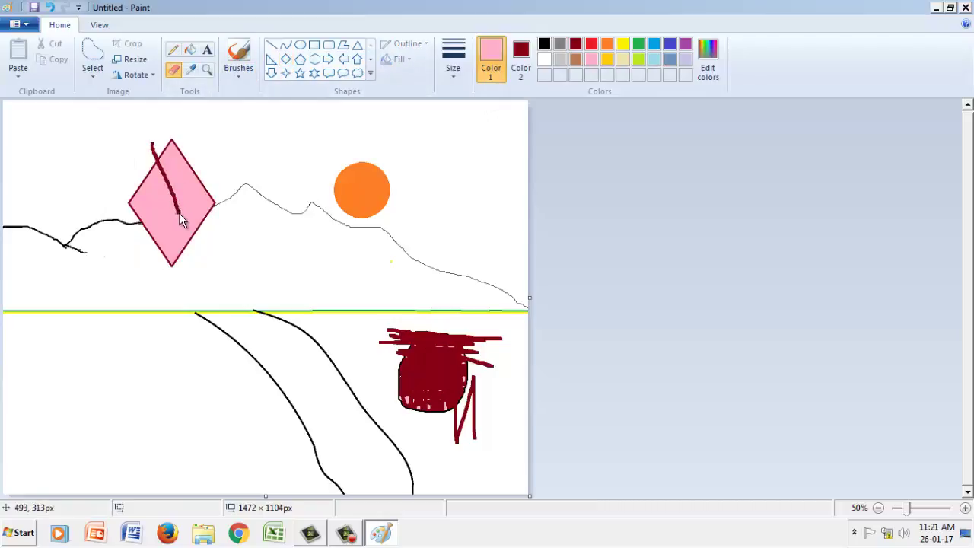
key(ctrl+z)
mouse_move(172, 224)
mouse_down()
mouse_move(166, 160)
mouse_move(162, 177)
mouse_move(168, 153)
mouse_move(143, 188)
mouse_move(175, 136)
mouse_move(144, 195)
mouse_move(155, 177)
mouse_move(141, 229)
mouse_move(166, 167)
mouse_move(145, 225)
mouse_move(172, 193)
mouse_move(184, 200)
mouse_move(194, 228)
mouse_up()
mouse_move(192, 178)
mouse_down()
mouse_move(213, 216)
mouse_move(194, 223)
mouse_move(200, 230)
mouse_move(184, 225)
mouse_move(186, 240)
mouse_move(150, 233)
mouse_move(168, 261)
mouse_move(172, 245)
mouse_move(207, 239)
mouse_move(194, 231)
mouse_move(180, 288)
mouse_up()
key(ctrl+z)
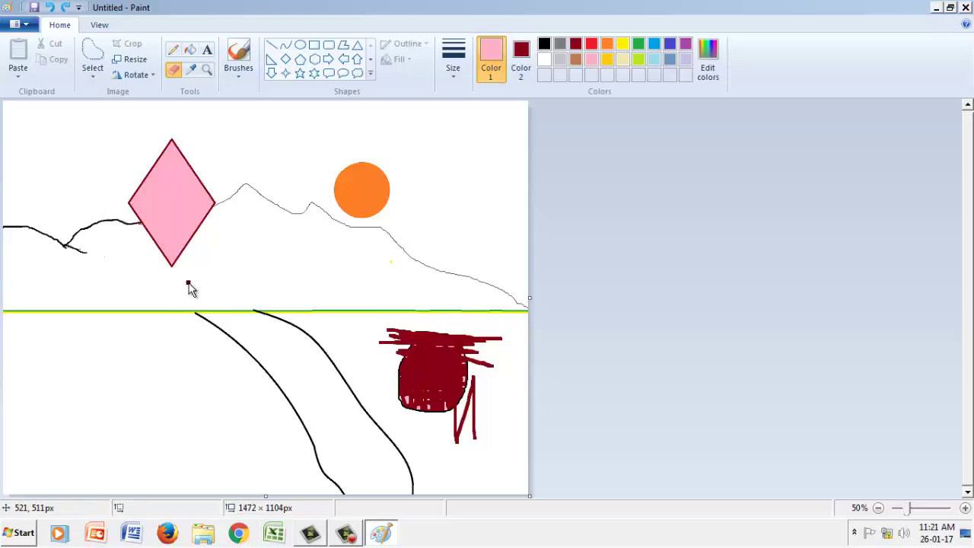
key(ctrl+z)
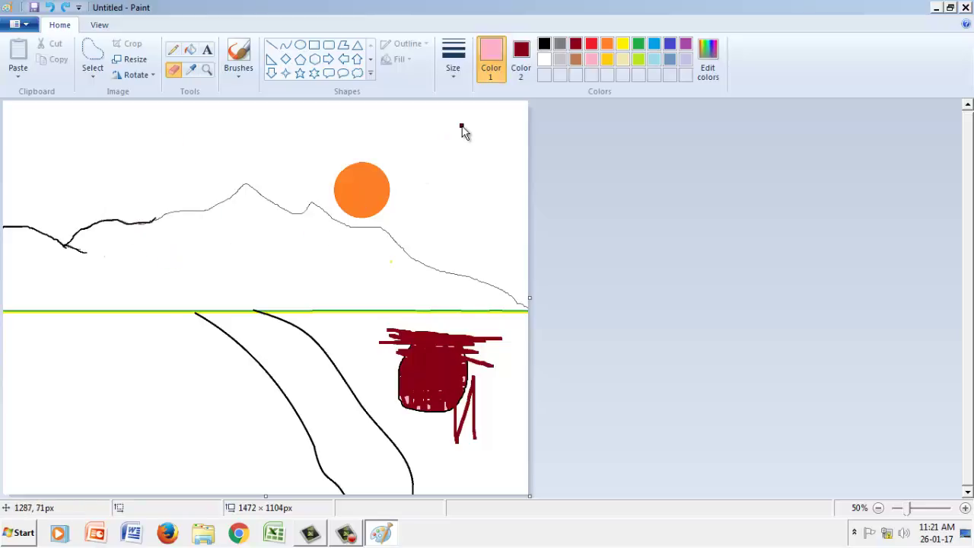
Step: Trace the thin mountain ridge with a blue-gray Pencil stroke, from the end of the thick black line to the canvas's right edge
click(175, 51)
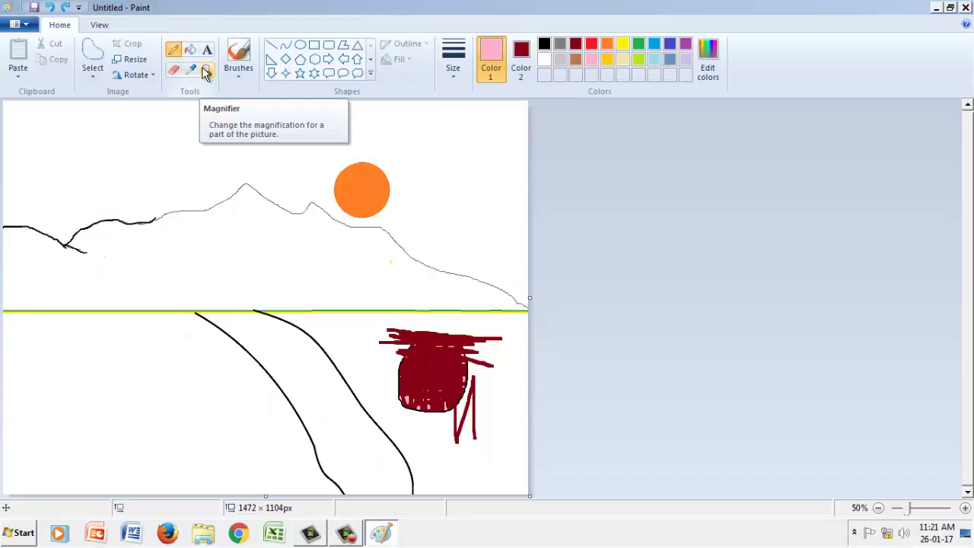
click(670, 60)
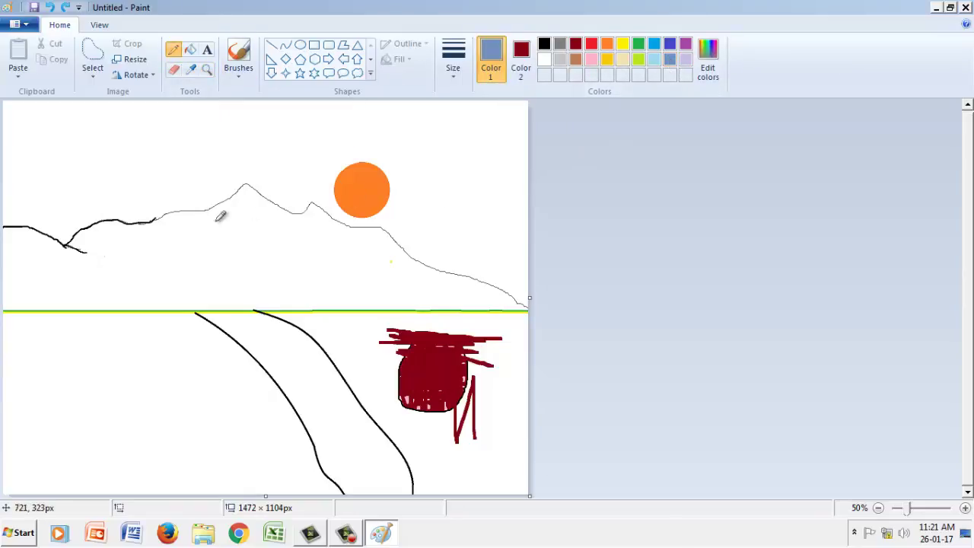
mouse_move(156, 217)
mouse_down()
mouse_move(204, 209)
mouse_move(246, 184)
mouse_move(301, 211)
mouse_move(315, 203)
mouse_move(536, 304)
mouse_up()
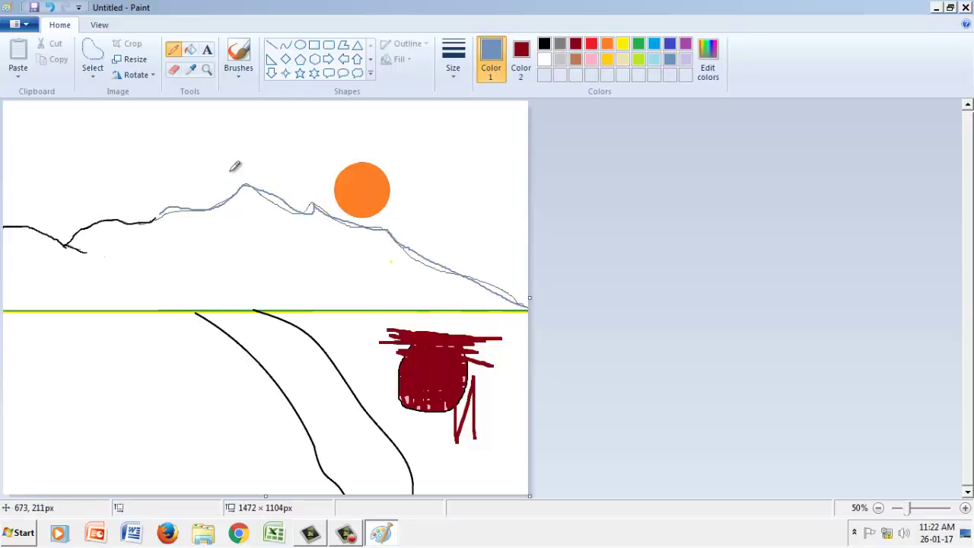
Step: Set Color 2 to white and Color 1 to black, and erase the thick black ridge line at the canvas's left side
click(174, 69)
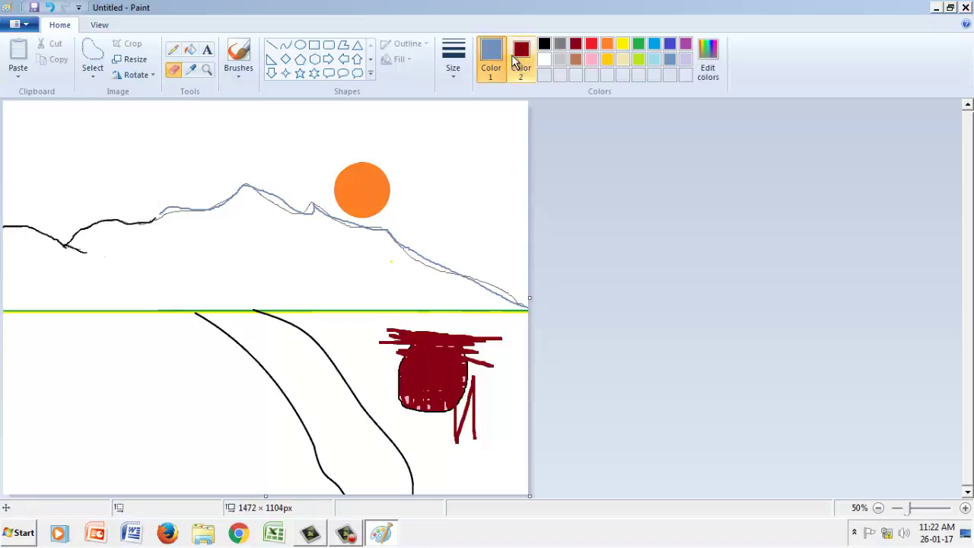
click(545, 63)
click(522, 64)
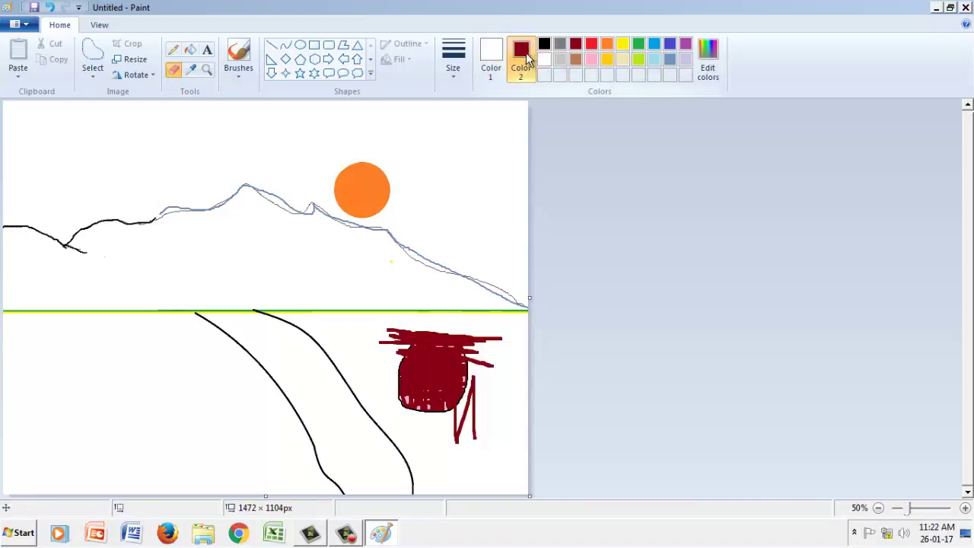
click(545, 61)
click(491, 60)
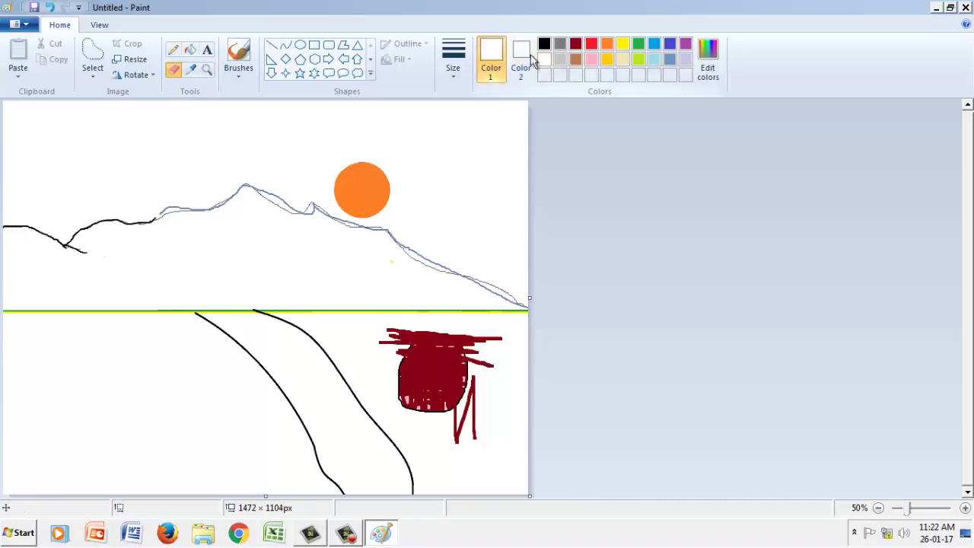
click(544, 44)
mouse_move(91, 228)
mouse_down()
mouse_move(158, 179)
mouse_move(167, 191)
mouse_move(73, 240)
mouse_move(88, 256)
mouse_move(12, 226)
mouse_up()
drag(161, 222, 72, 235)
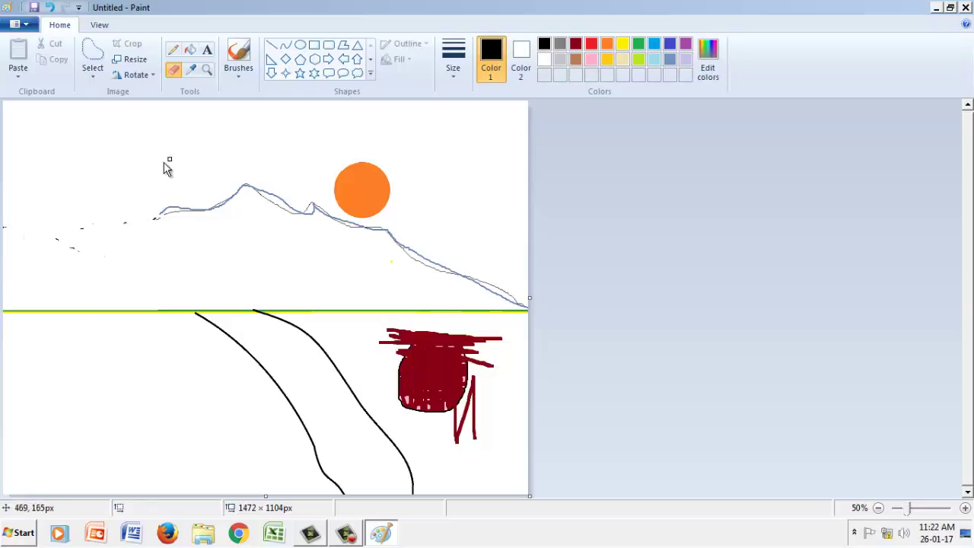
Step: Select the entire picture and delete it to clear the canvas
key(ctrl+a)
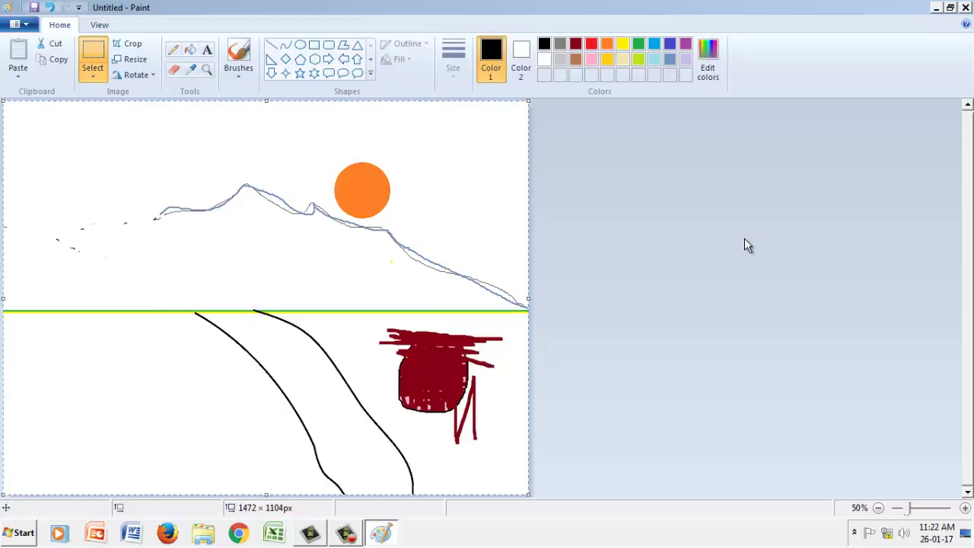
key(Delete)
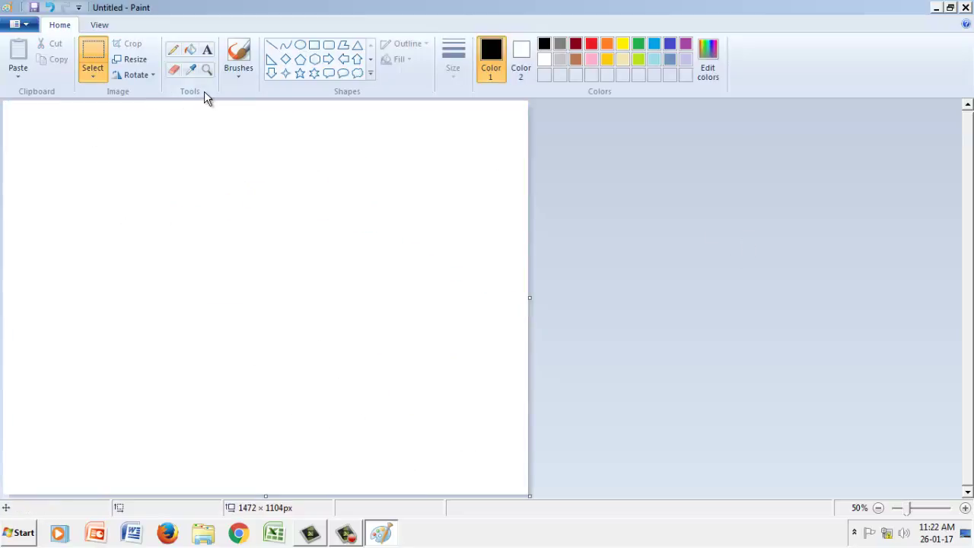
mouse_move(348, 535)
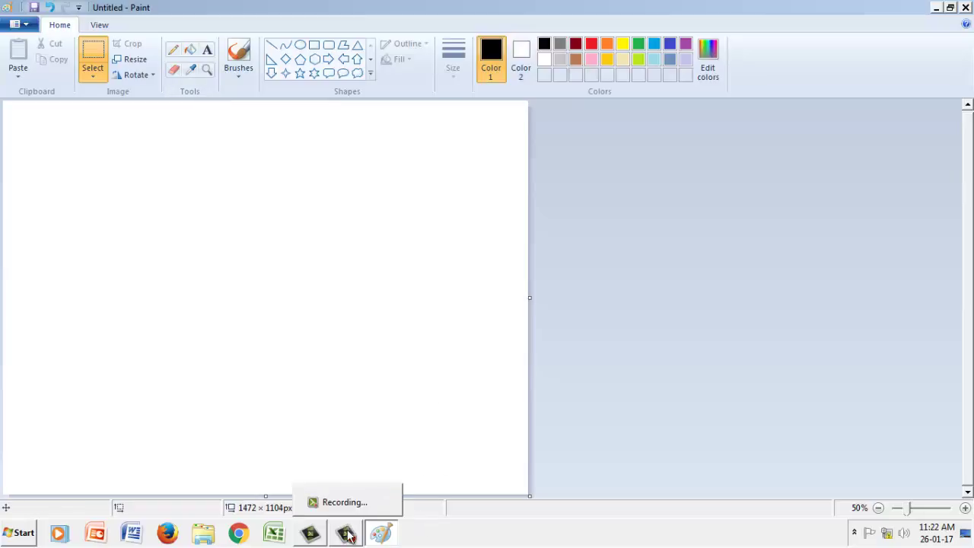